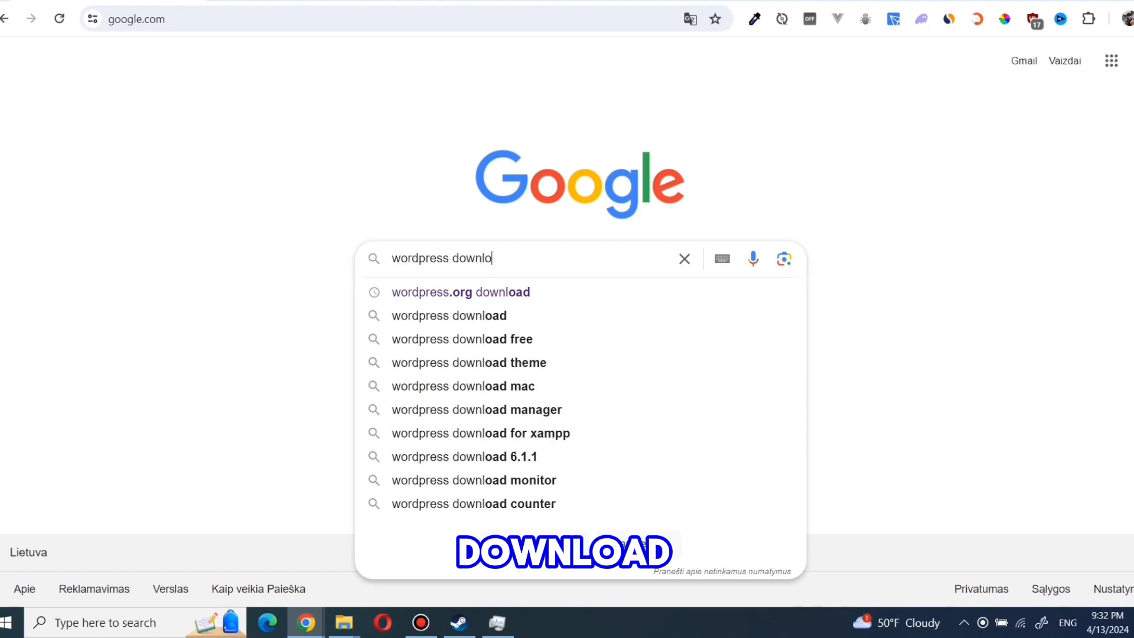
Step: Search Google for 'wordpress download' to find the wordpress.org download page
key(Return)
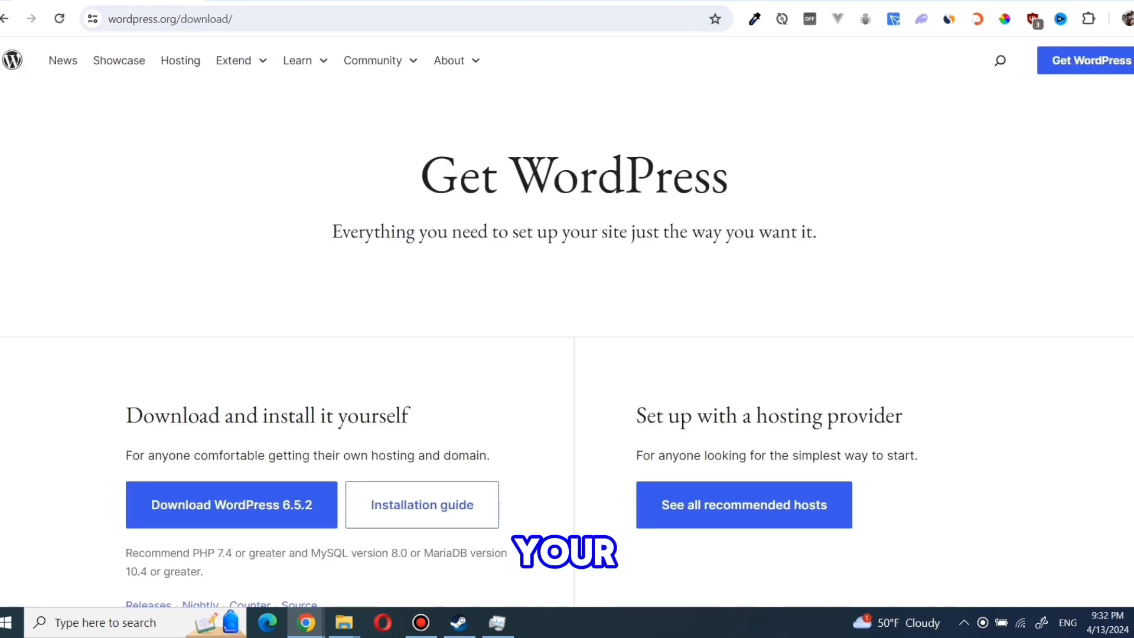
Step: Download wordpress-6.5.2.zip (25.0 MB) and reveal it in the Downloads folder in File Explorer
scroll(567, 324, down, 4)
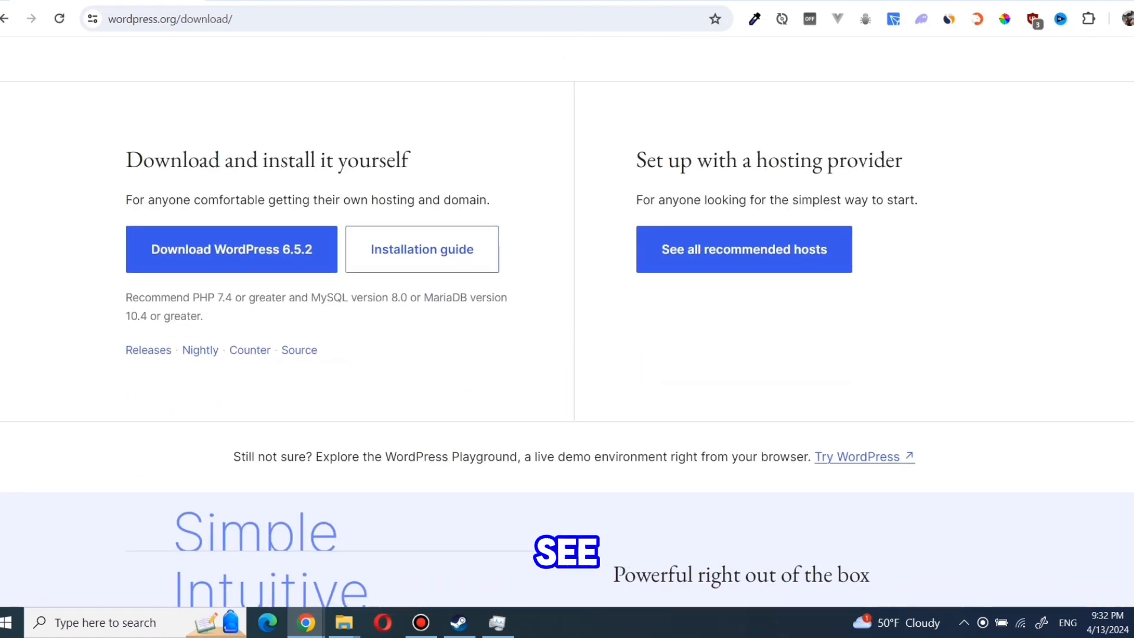
click(231, 248)
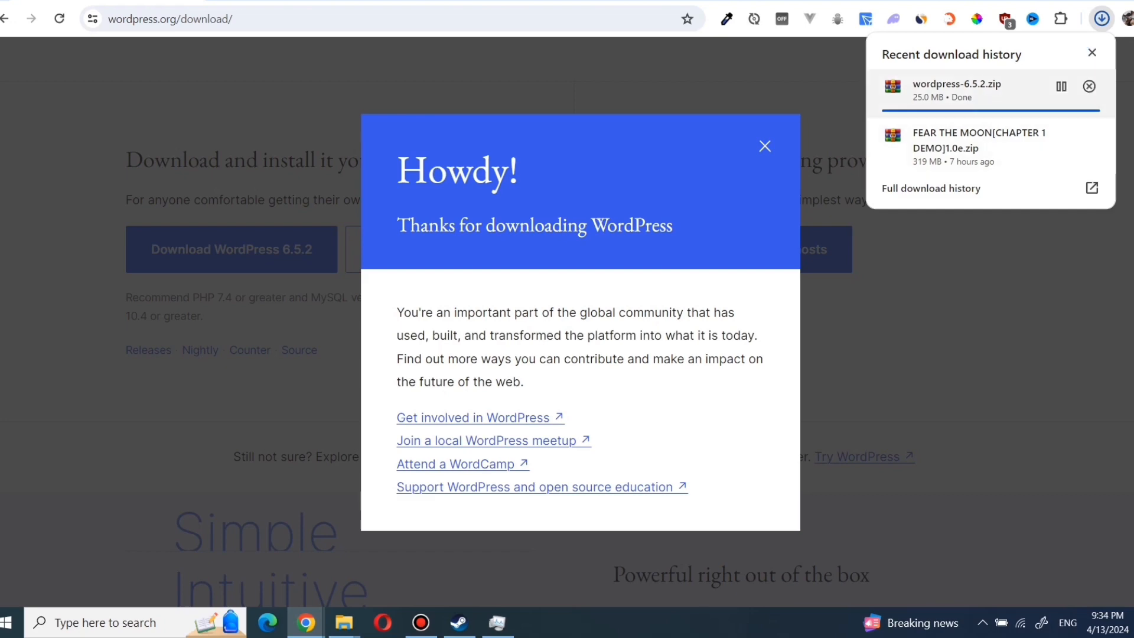
click(1102, 18)
click(1062, 135)
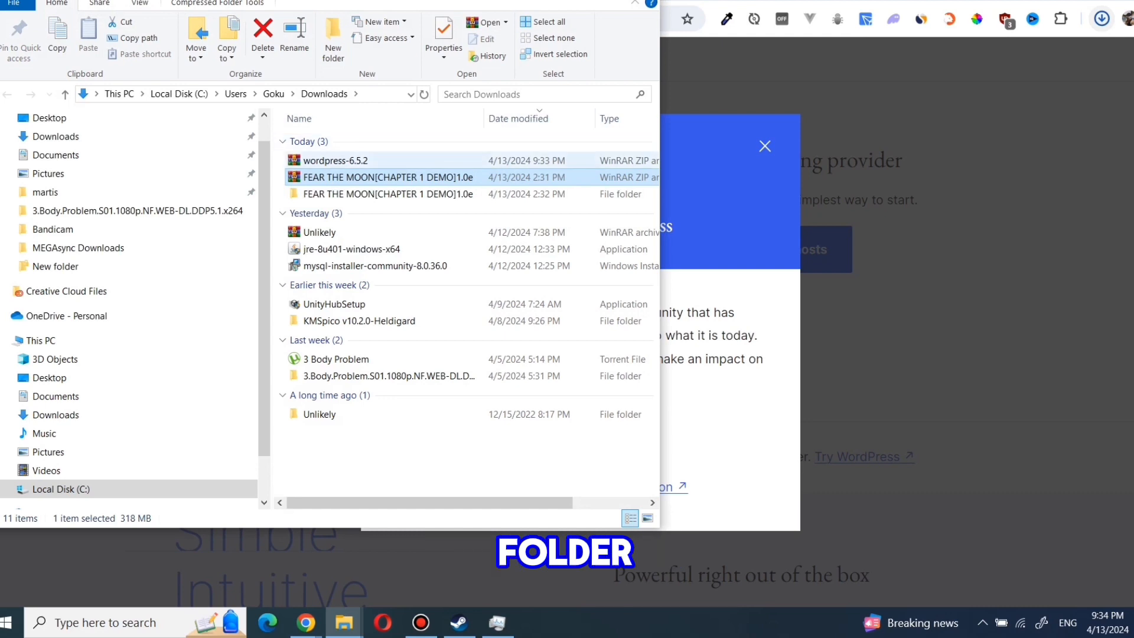
Step: Extract wordpress-6.5.2.zip into Downloads using WinRAR's Extract Here
click(354, 161)
right_click(384, 157)
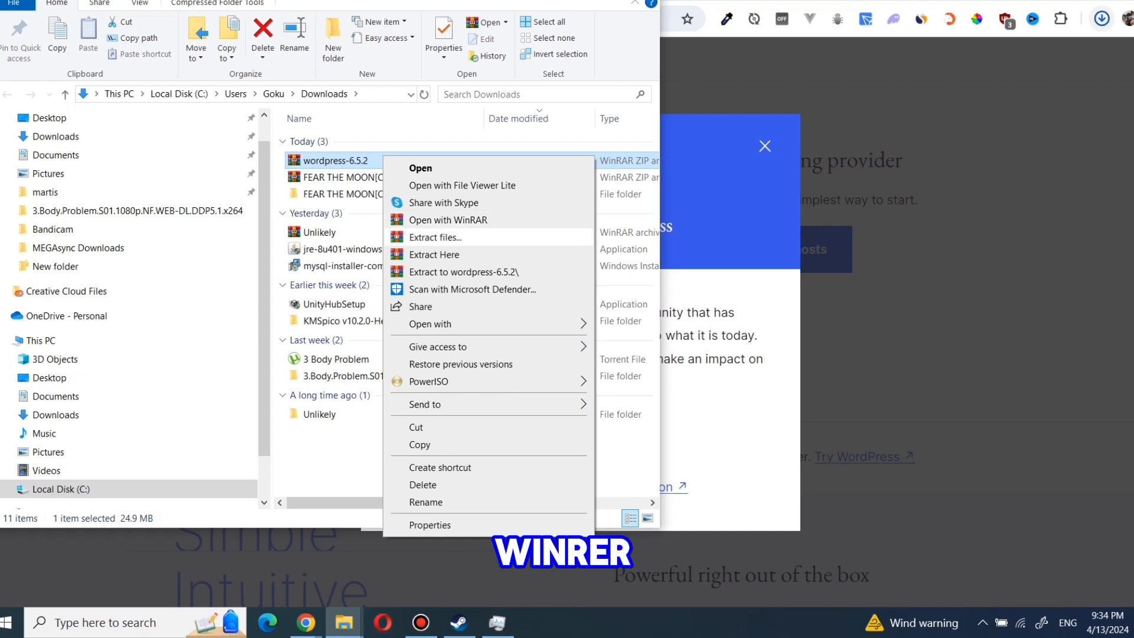
click(434, 254)
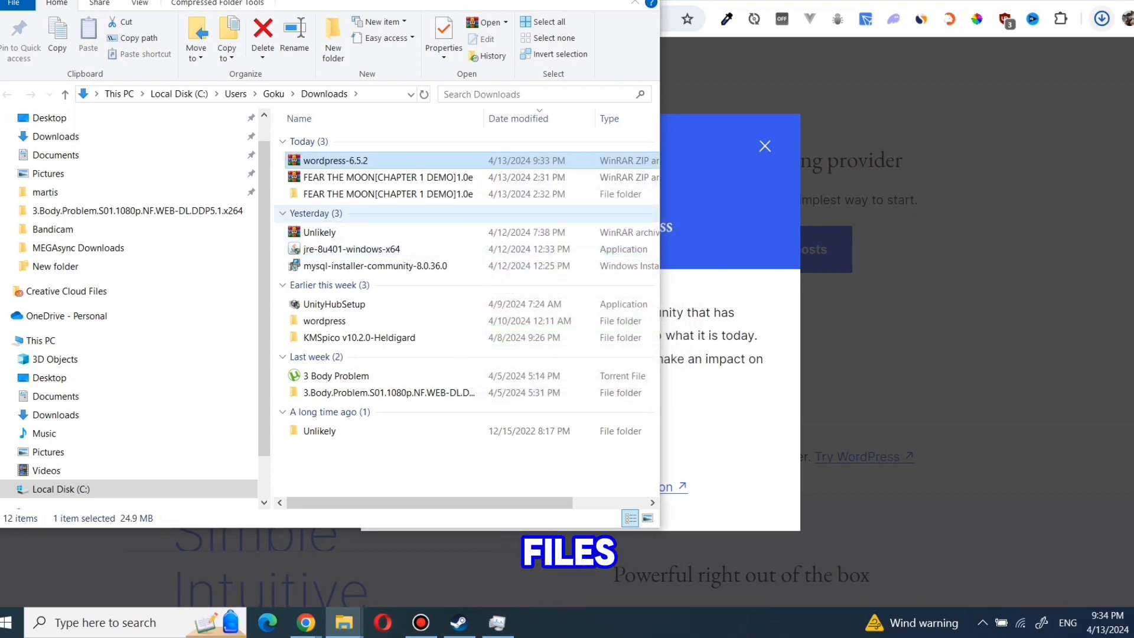
Step: Open the newly extracted wordpress folder
click(331, 320)
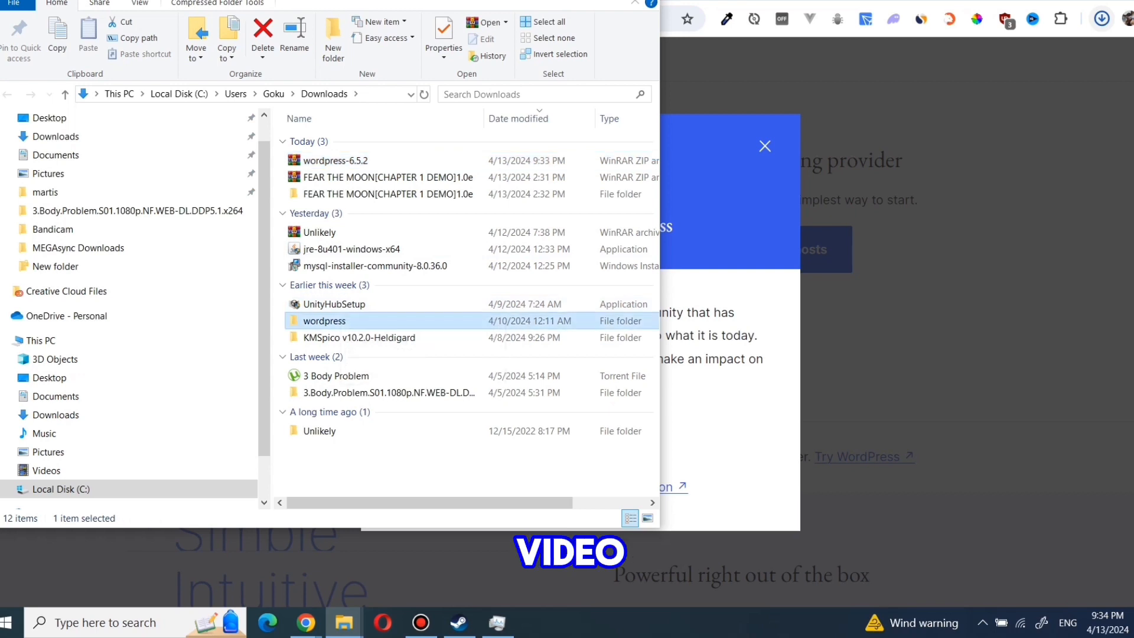
click(330, 320)
click(335, 304)
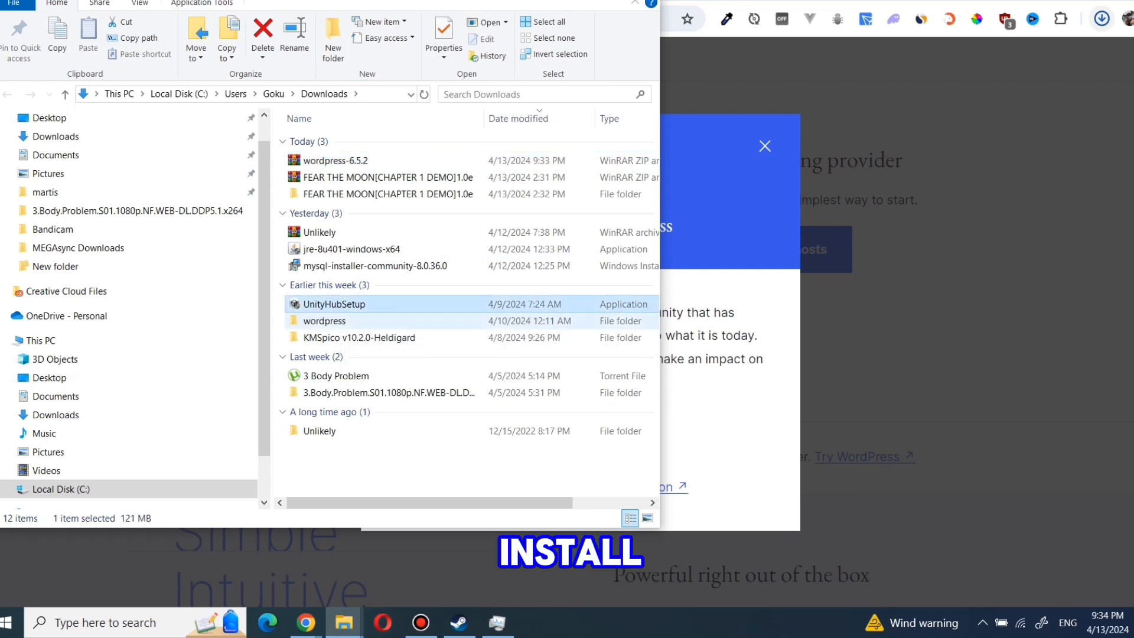
click(332, 320)
double_click(331, 321)
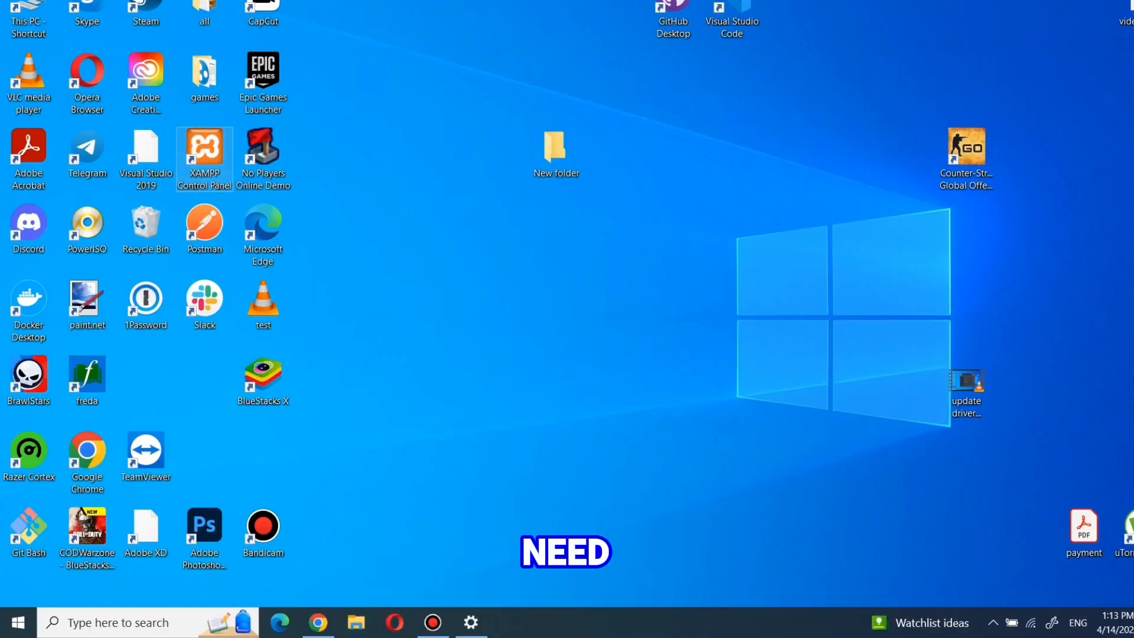
Step: Launch XAMPP, start Apache (ports 80, 443) and MySQL (port 3306), then minimize the panel
double_click(204, 155)
click(267, 58)
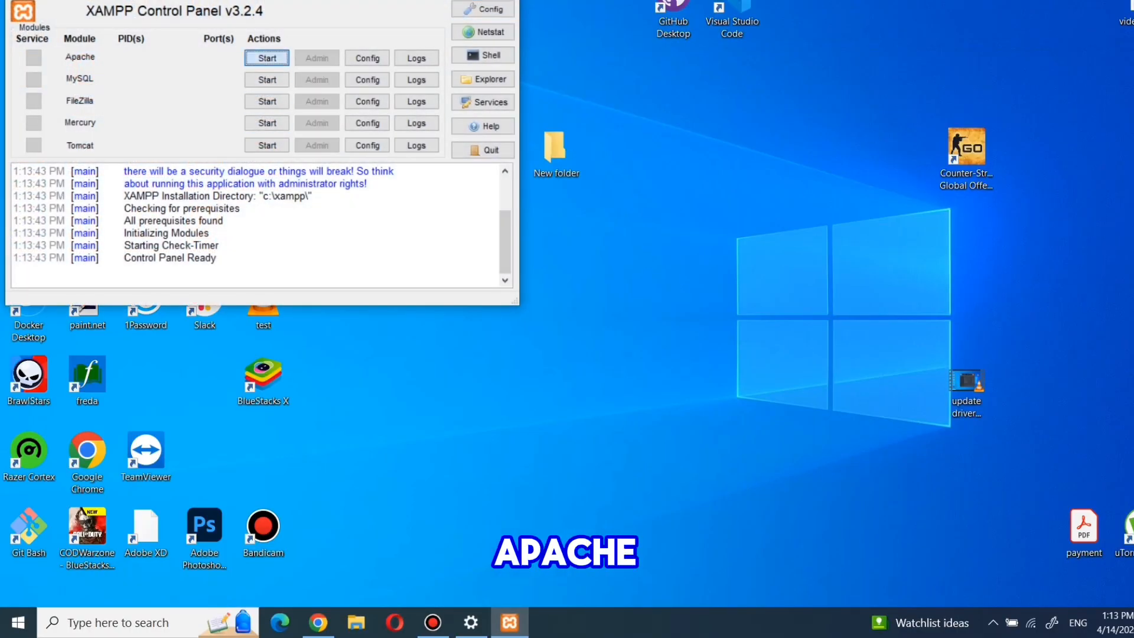
click(267, 80)
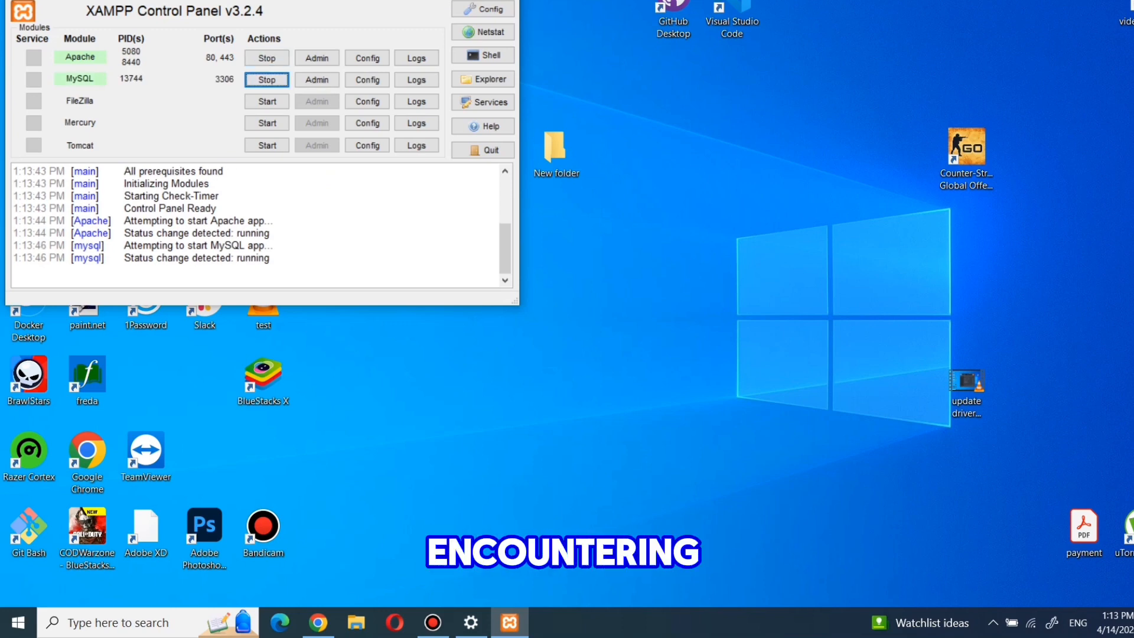
click(434, 2)
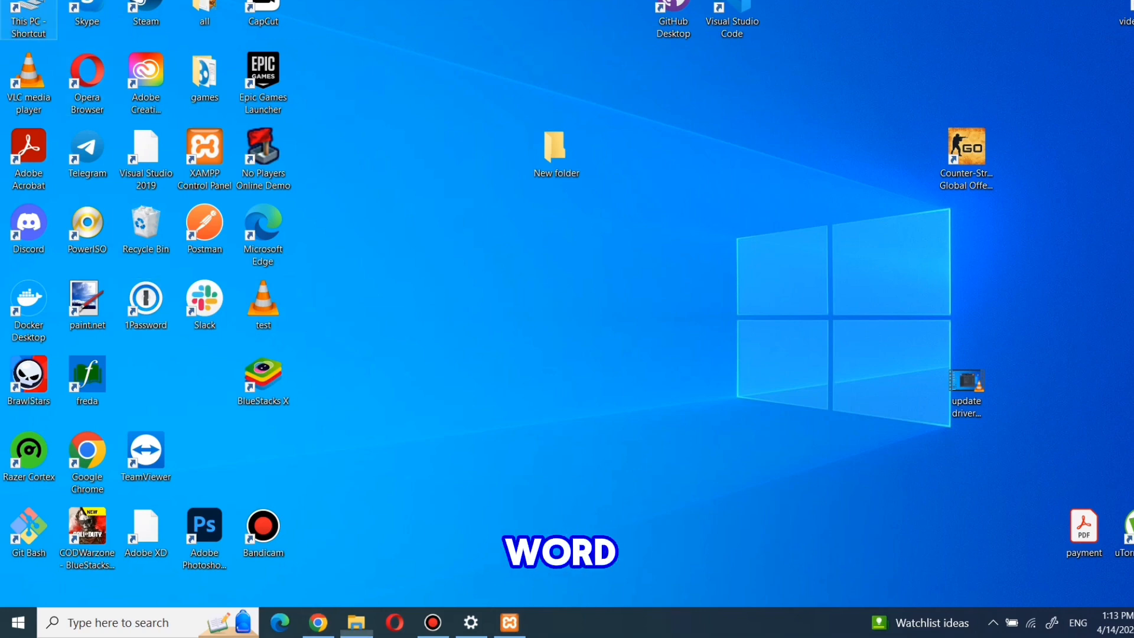
Step: Move the extracted wordpress folder from Downloads onto the desktop
key(super+e)
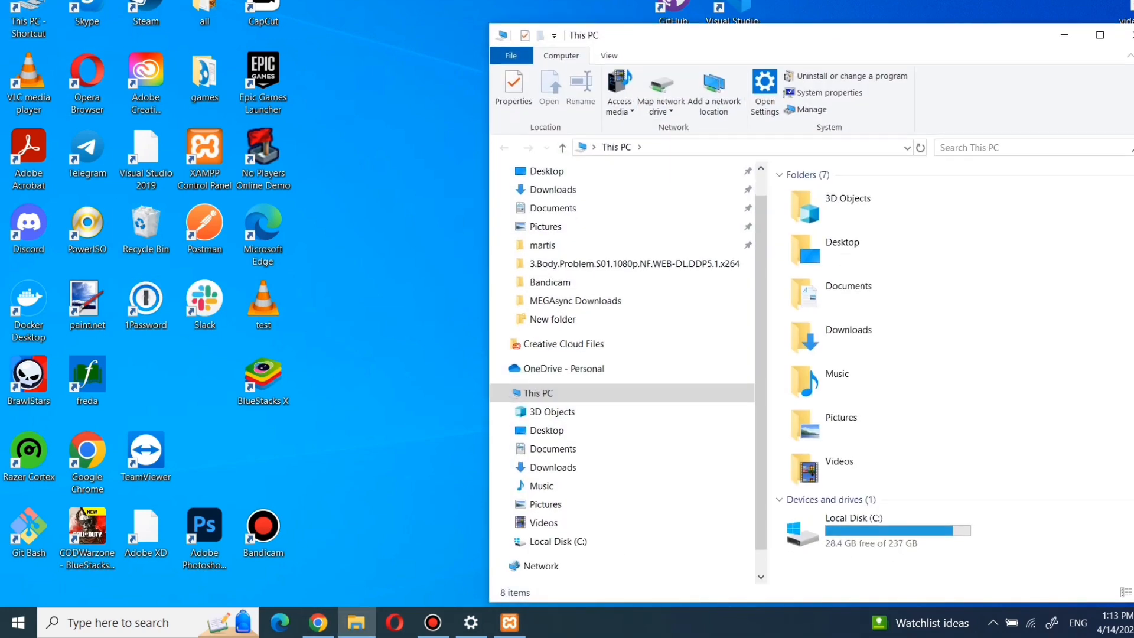
double_click(827, 330)
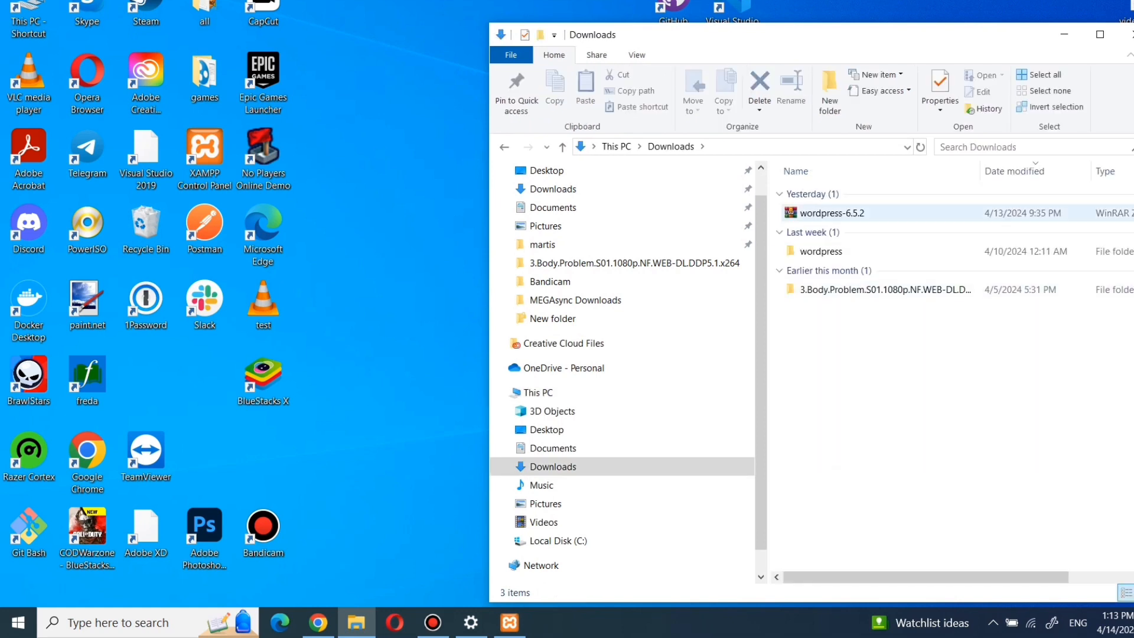
drag(821, 251, 390, 113)
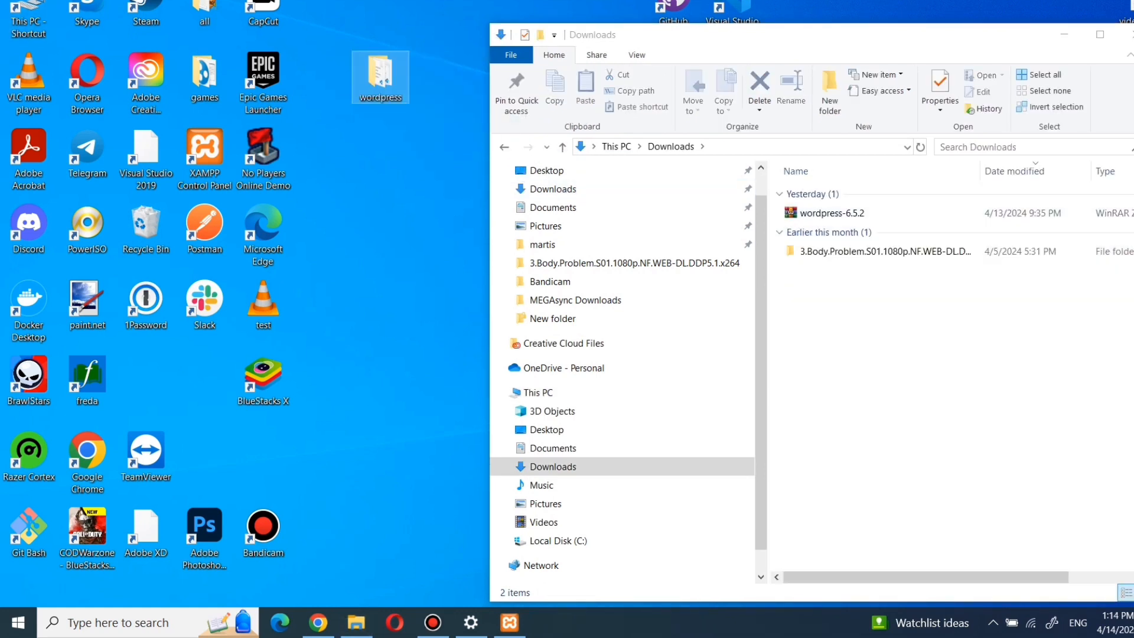
Step: Browse to the C:\xampp\htdocs folder in File Explorer
click(504, 147)
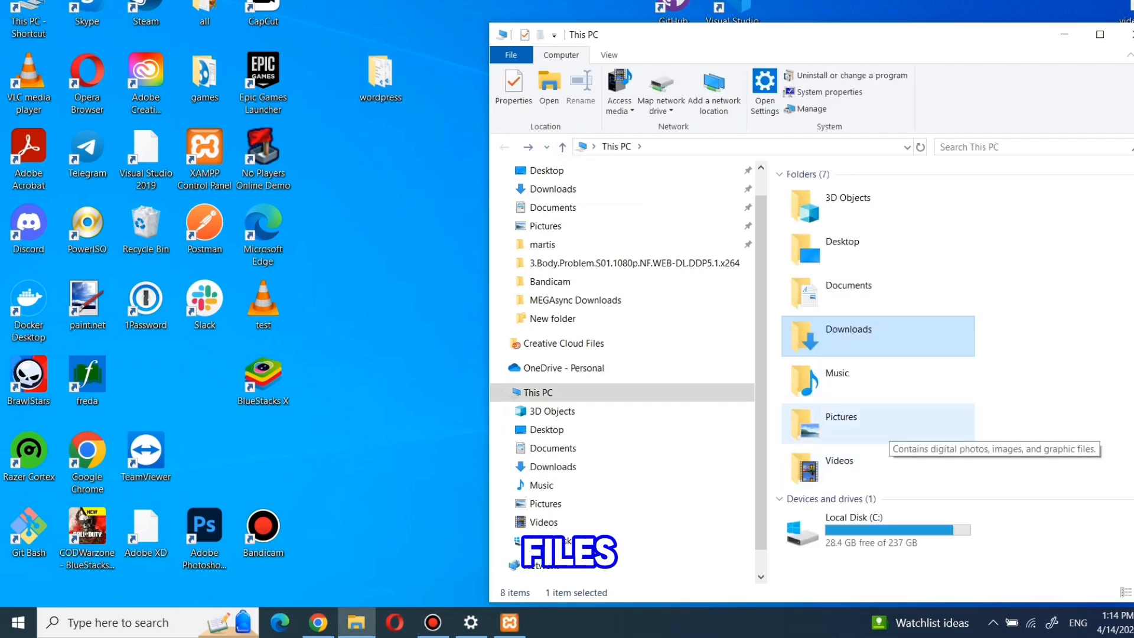
double_click(868, 530)
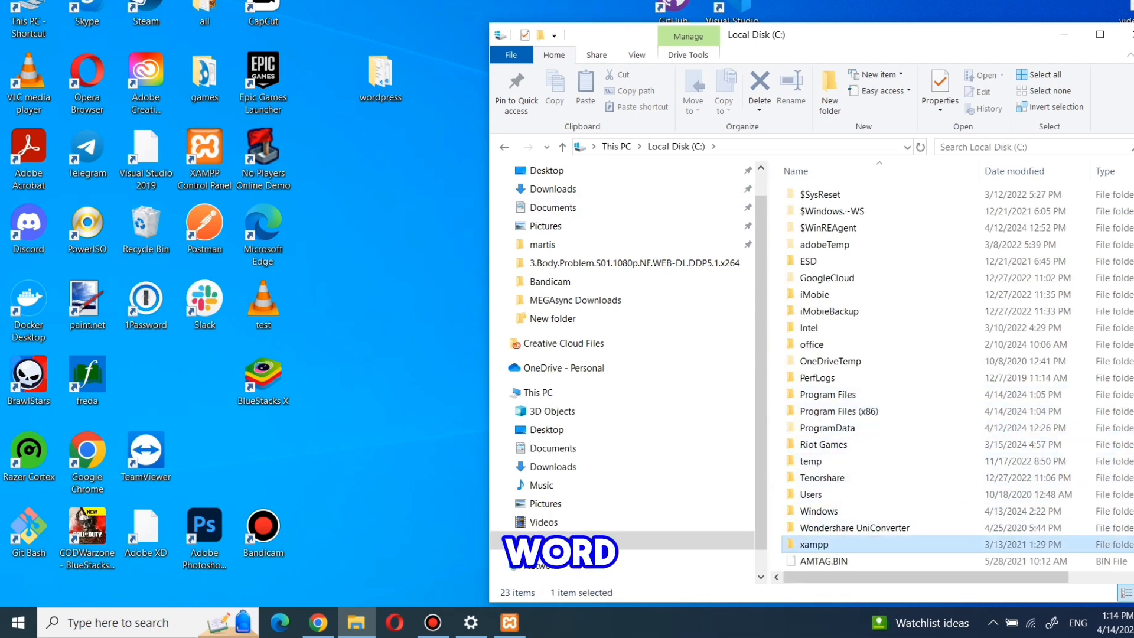
double_click(815, 542)
click(815, 328)
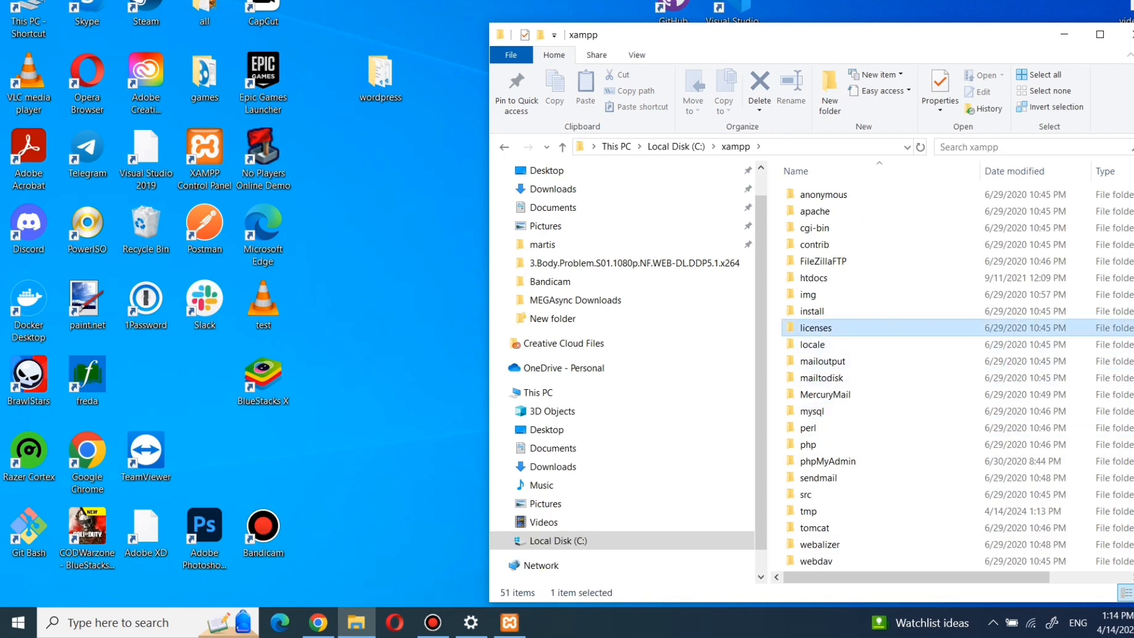
key(h)
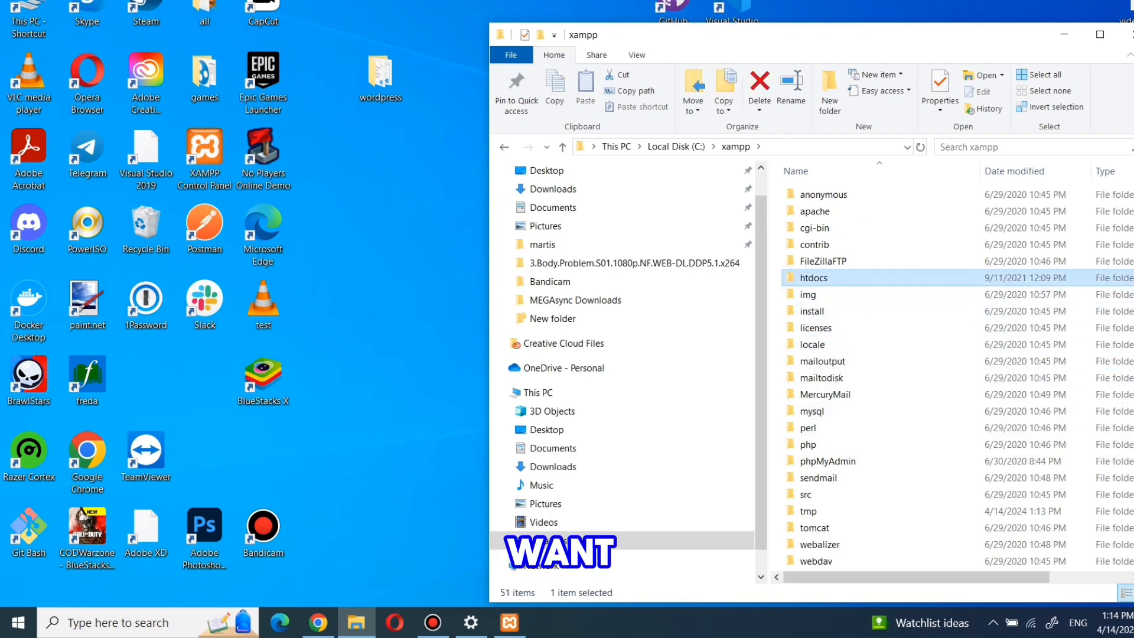
key(Return)
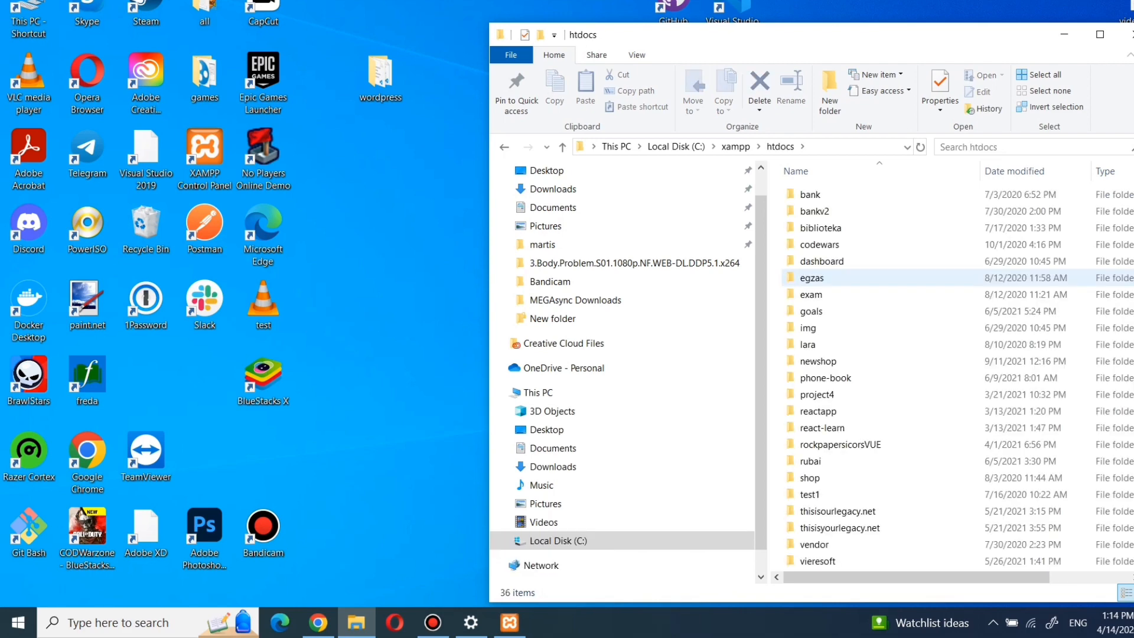
Step: Copy the desktop wordpress folder and paste it into htdocs
click(380, 78)
click(874, 277)
key(alt+v)
click(380, 78)
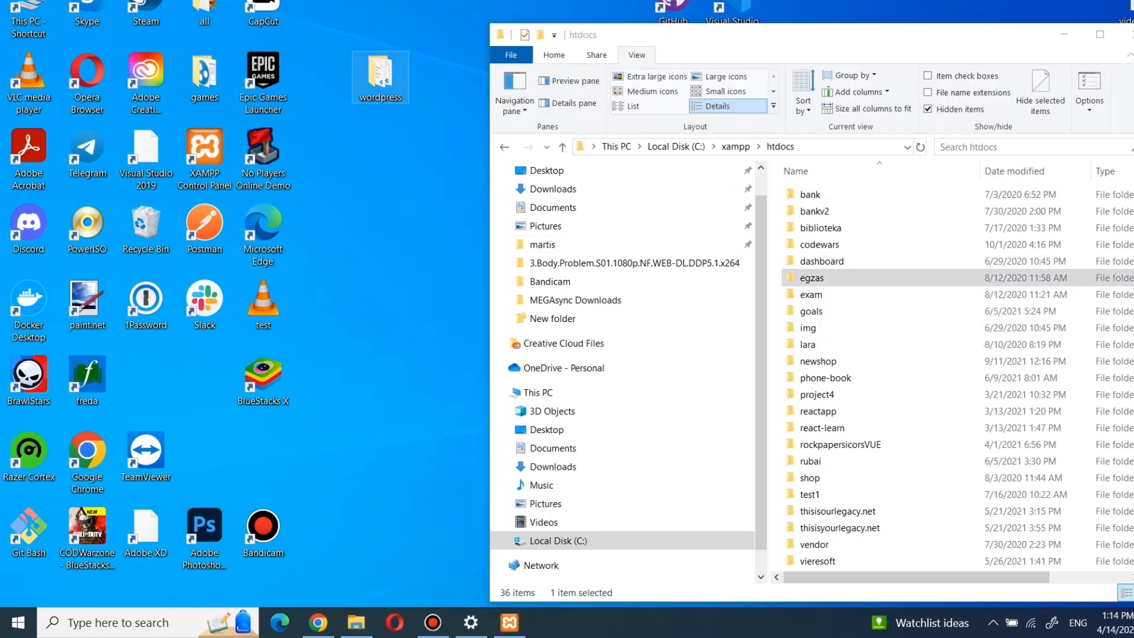
right_click(370, 67)
click(407, 425)
right_click(776, 189)
click(818, 294)
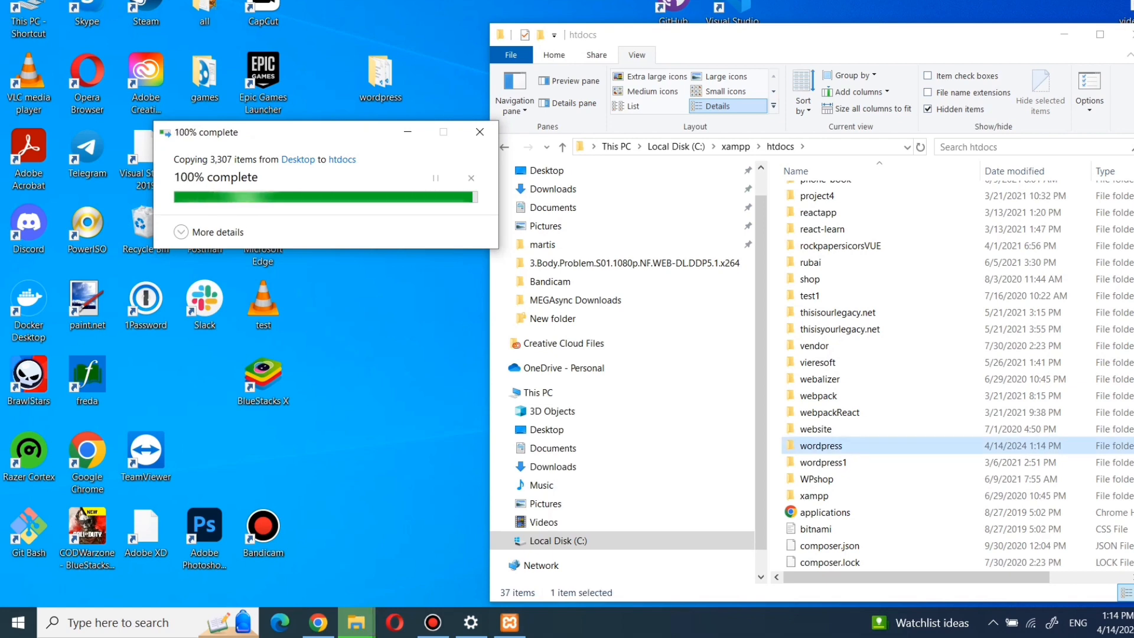
Step: Load localhost/wordpress in Chrome to launch the WordPress installer
click(318, 623)
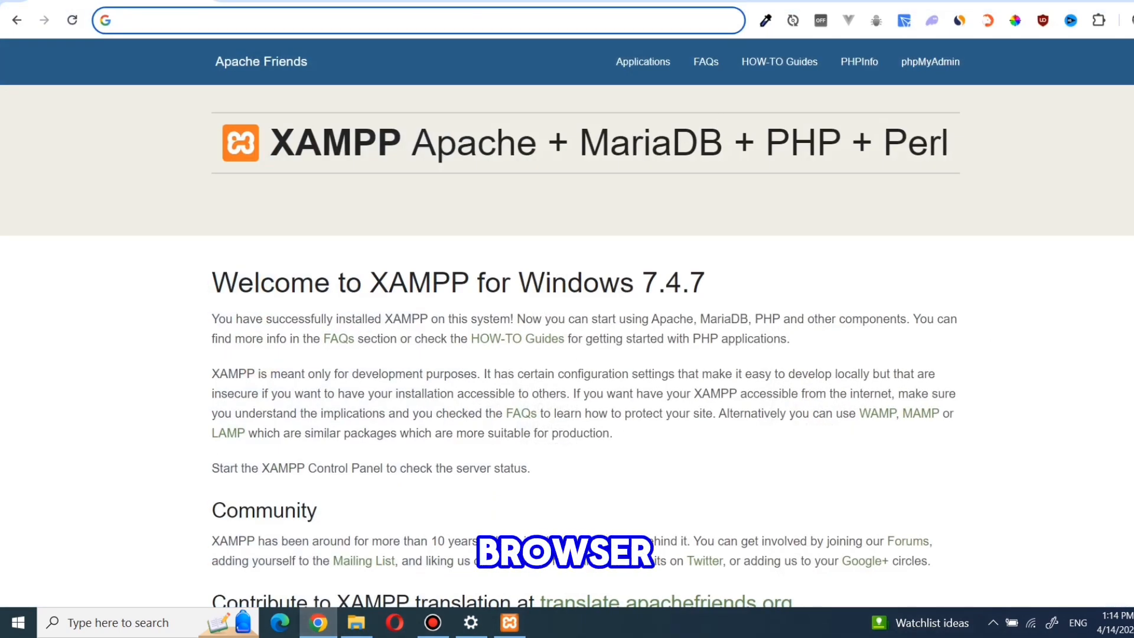
text(lo)
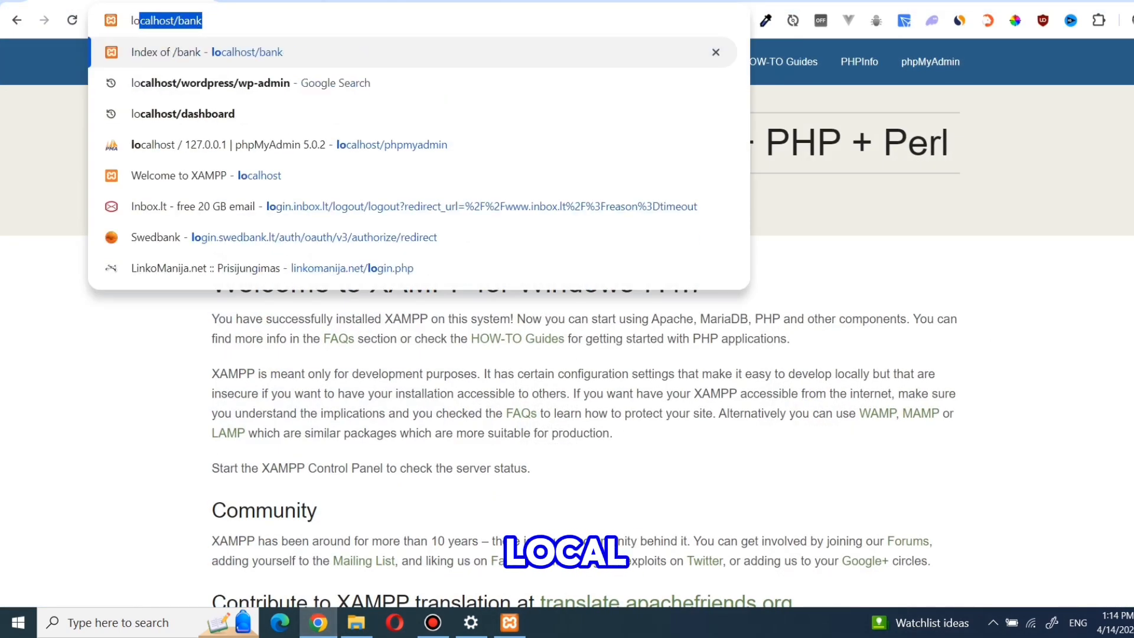
key(Right)
key(BackSpace)
key(BackSpace)
key(BackSpace)
key(BackSpace)
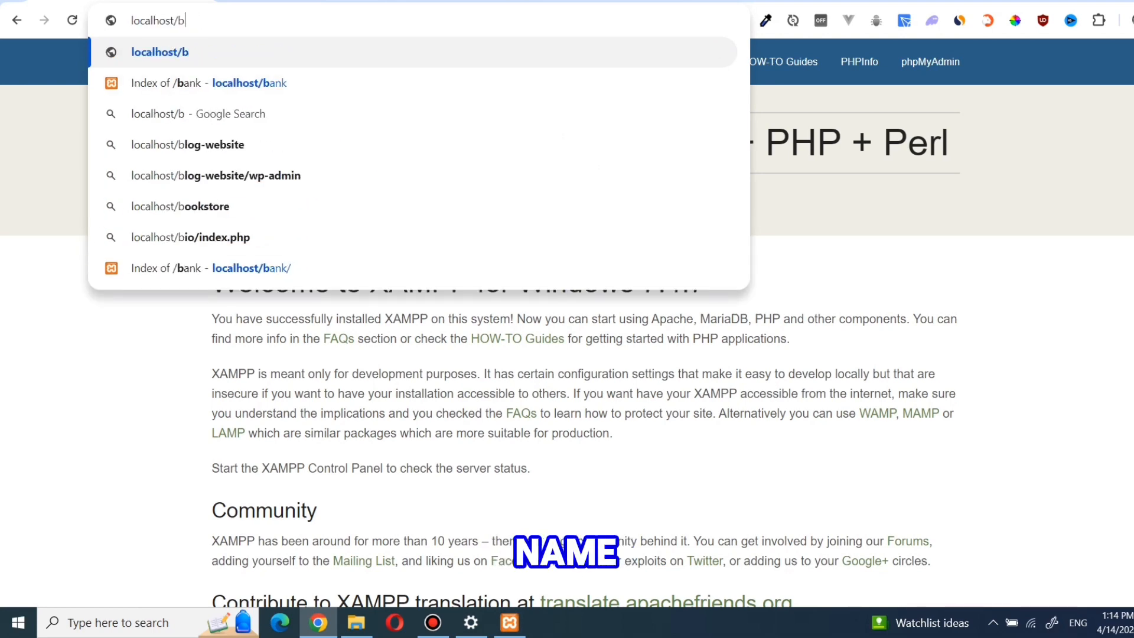
text(wordpre)
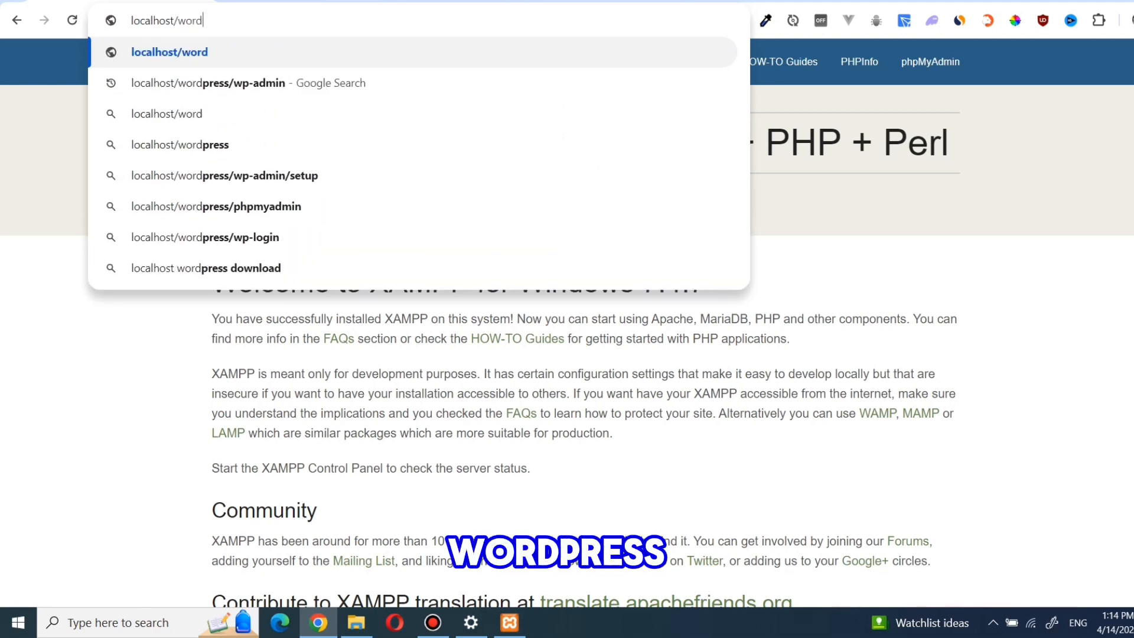
text(ss)
key(Return)
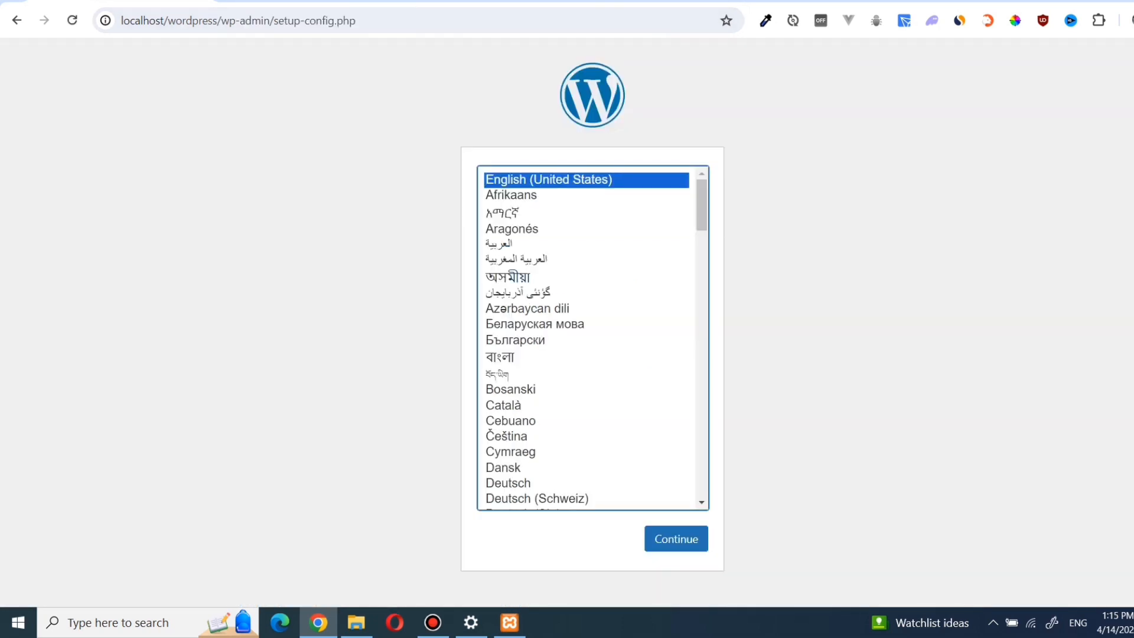
Step: Continue setup with English (United States) as the language
click(676, 539)
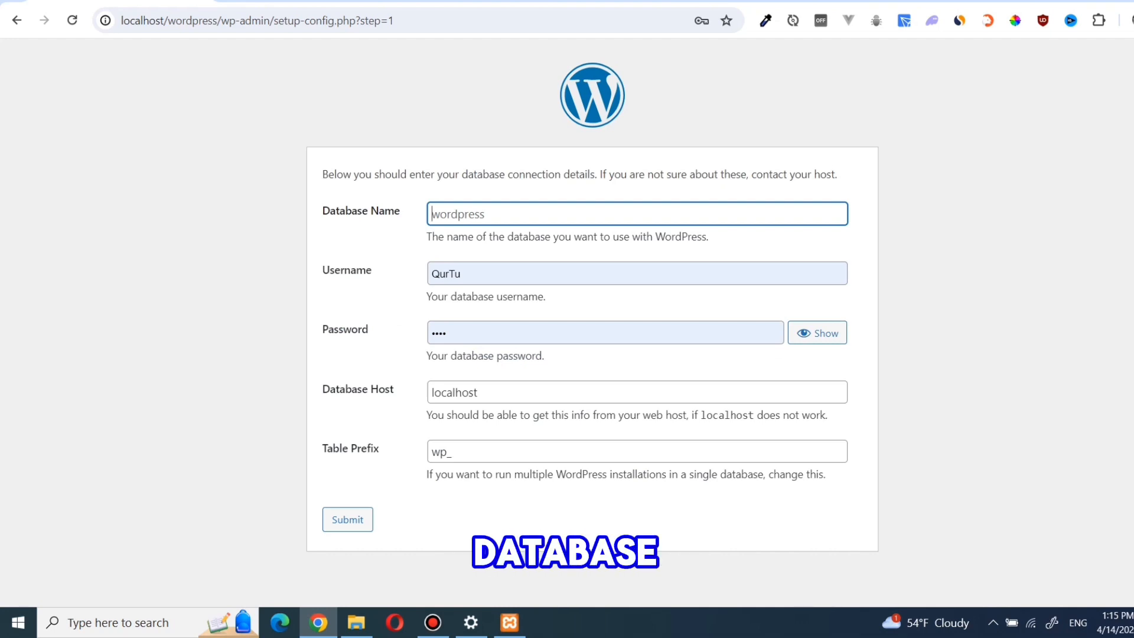
Step: Switch to the phpMyAdmin tab at localhost/phpmyadmin
key(ctrl+Tab)
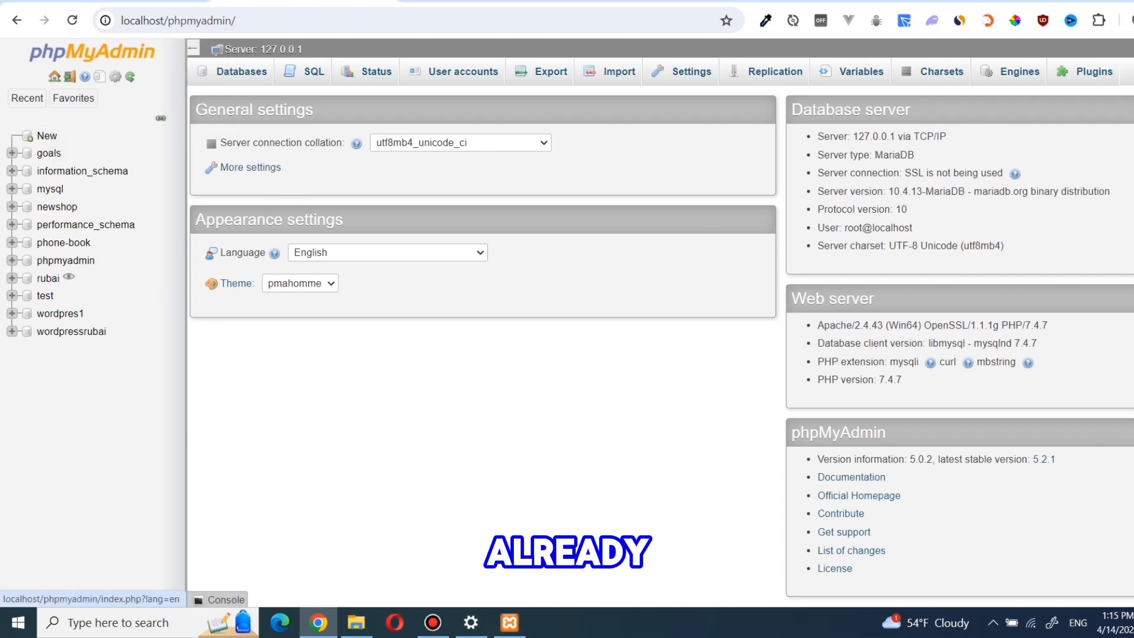
Step: Create a new empty database named youtube in phpMyAdmin
click(238, 21)
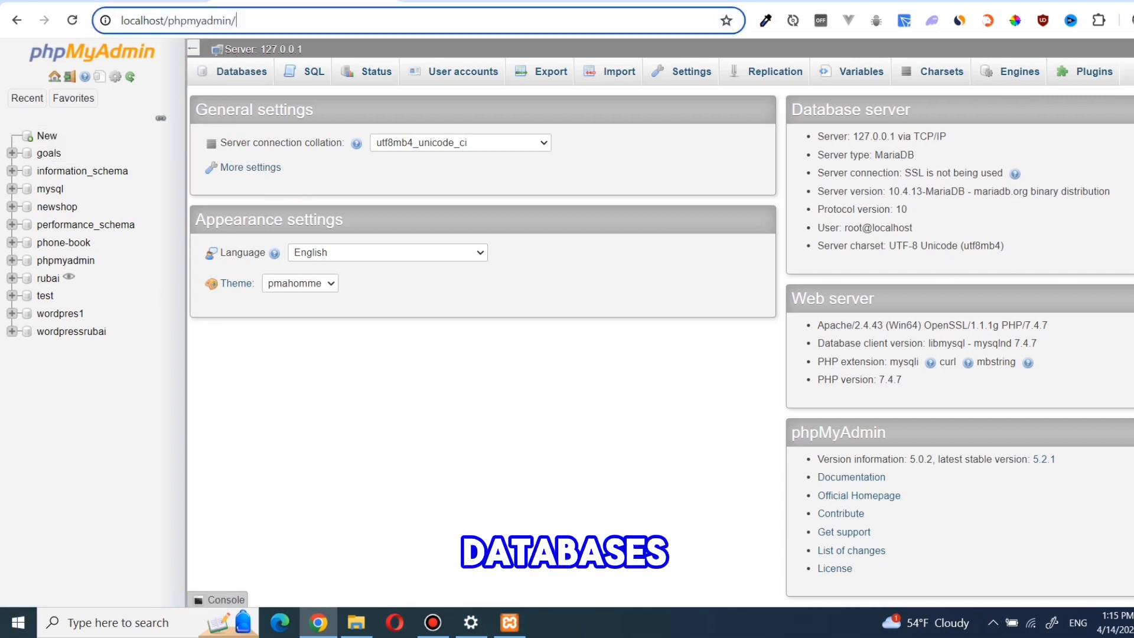
click(238, 20)
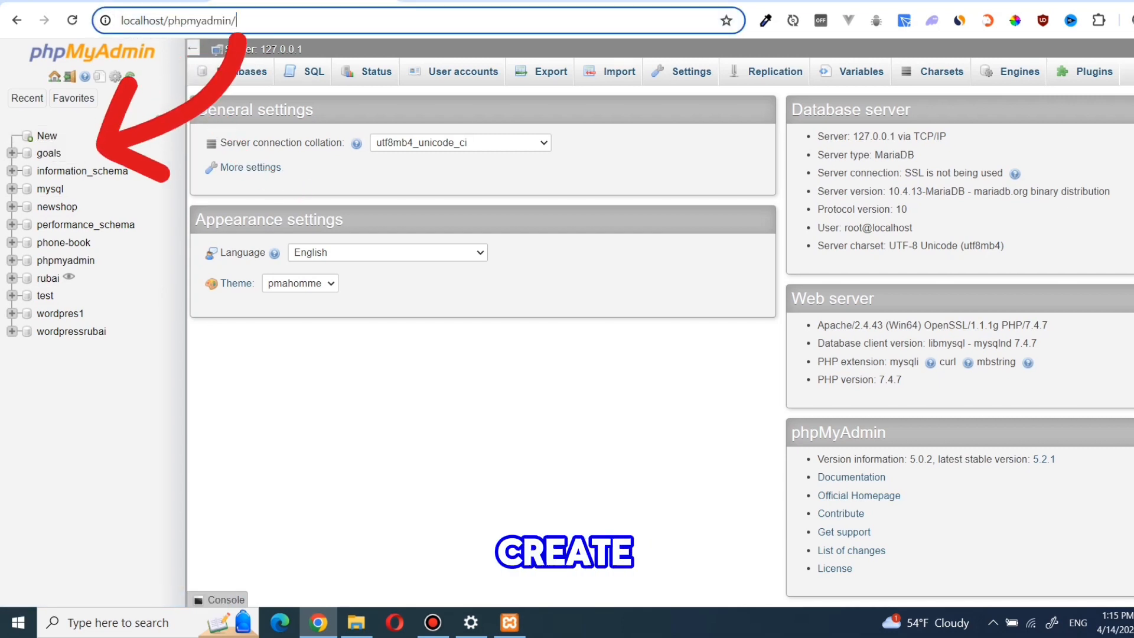
click(48, 136)
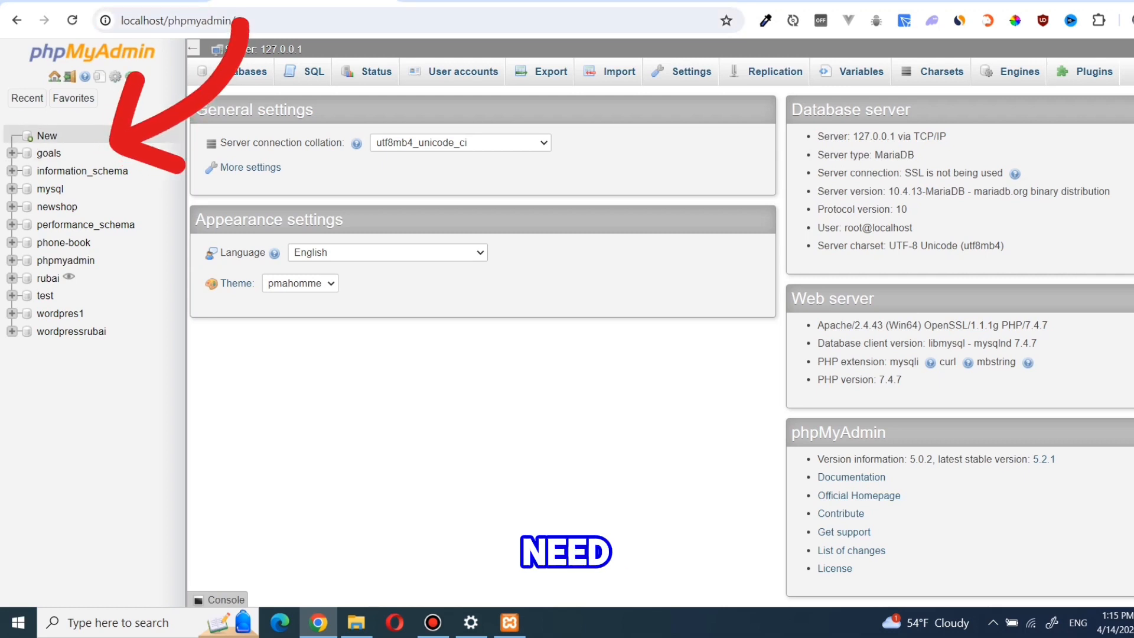
click(47, 135)
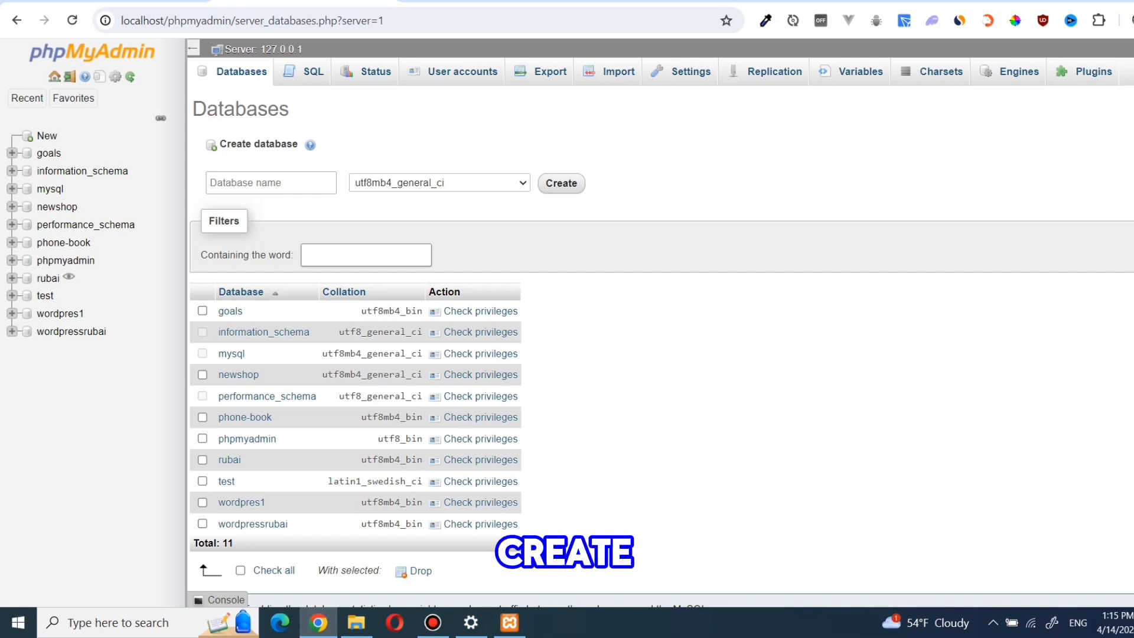
key(Return)
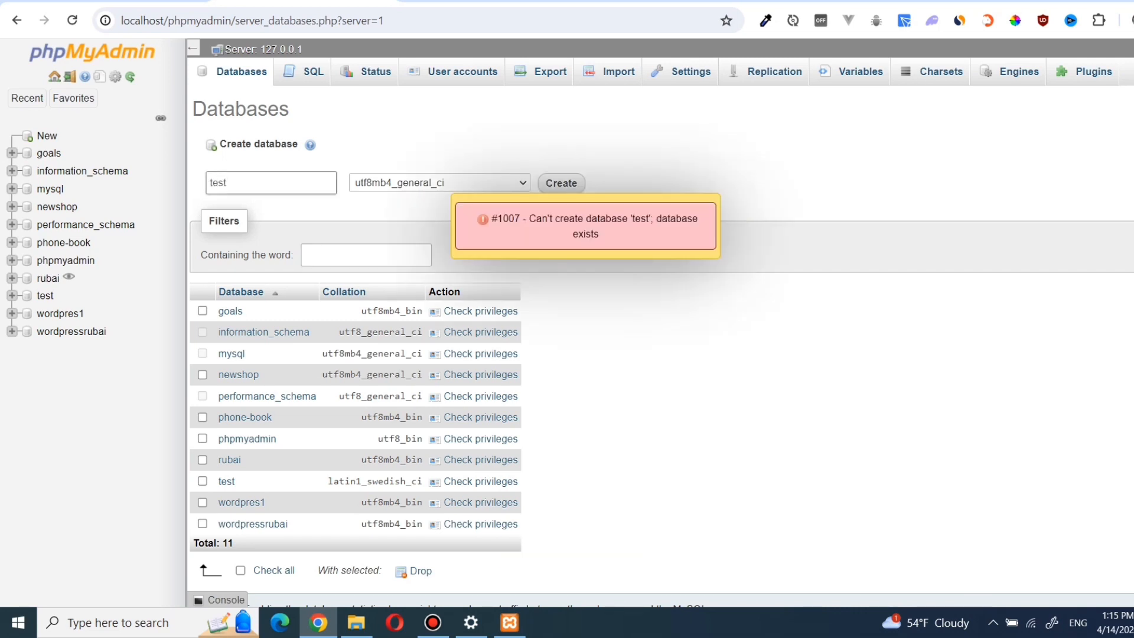
key(ctrl+a)
text(you)
key(Return)
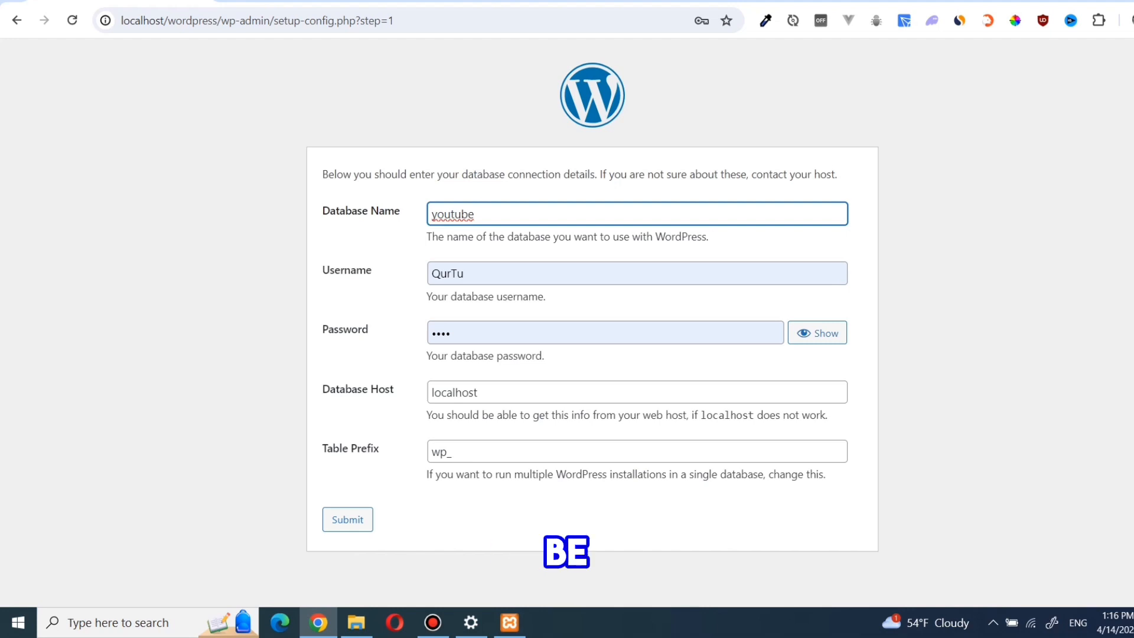
Step: Submit the connection details with username root and an empty password
key(Tab)
key(BackSpace)
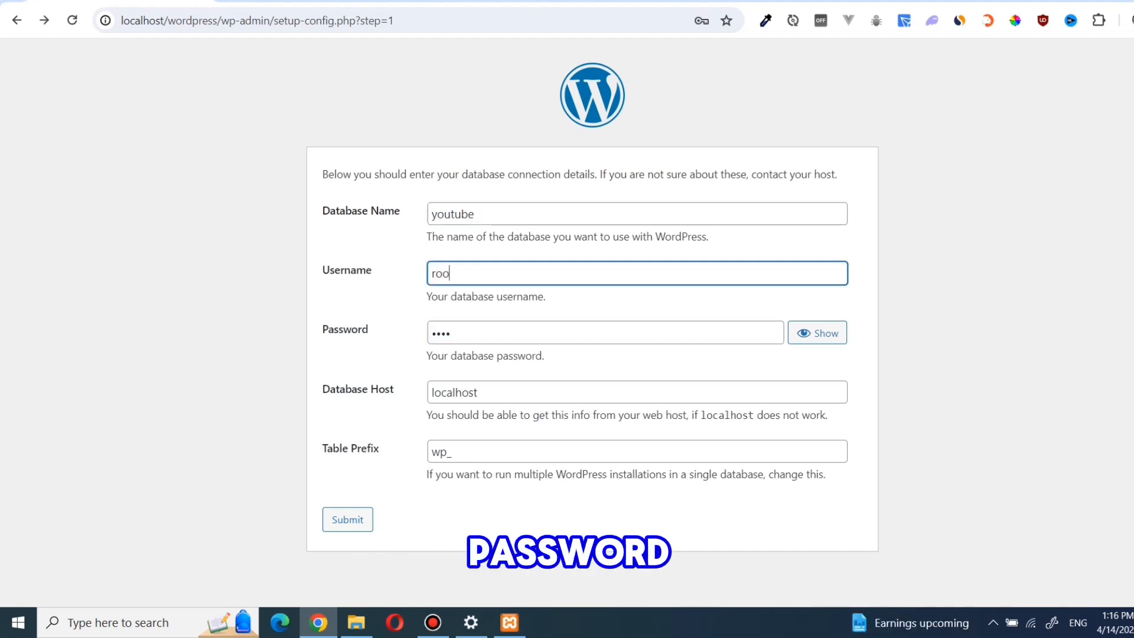
key(Tab)
key(BackSpace)
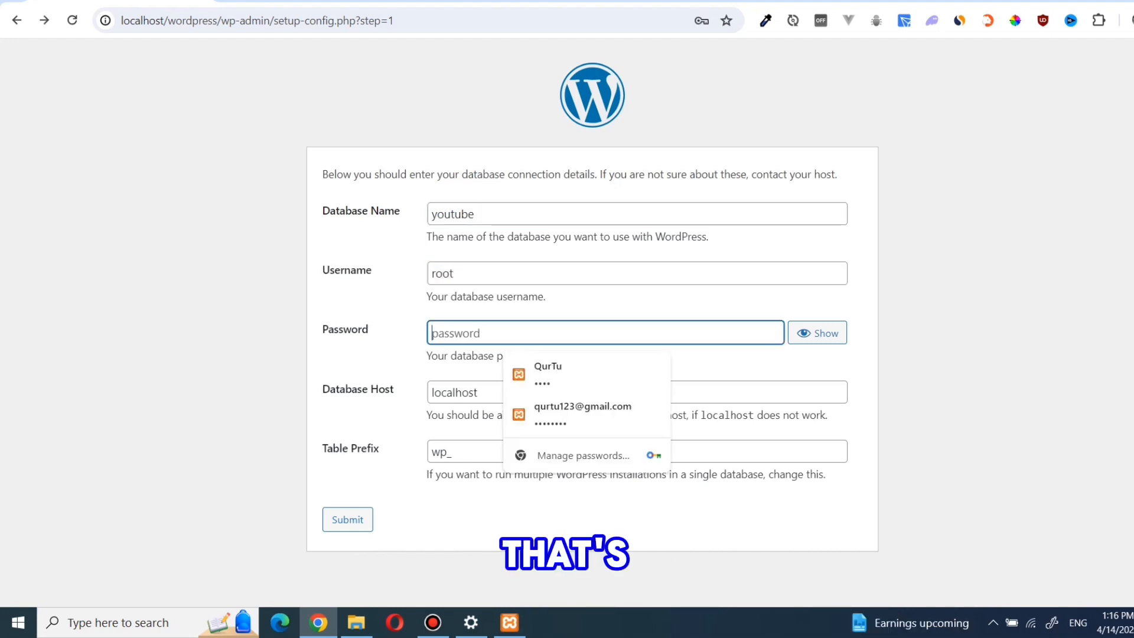
key(Return)
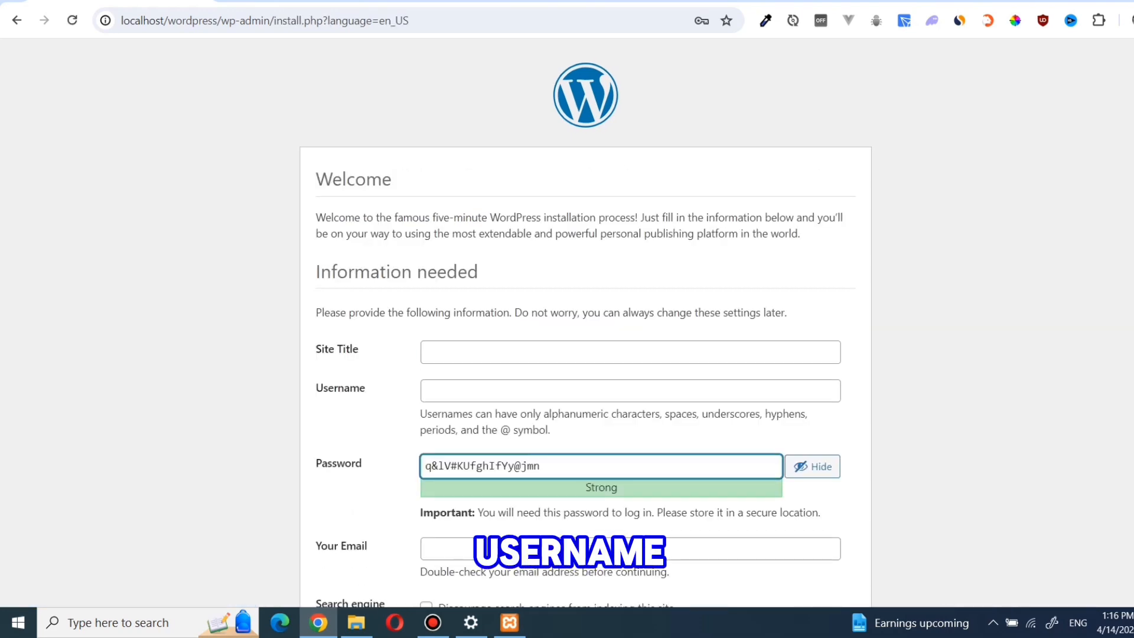
Step: Enter the site title 'youtube test', the admin username and the admin e-mail address
click(630, 352)
text(you)
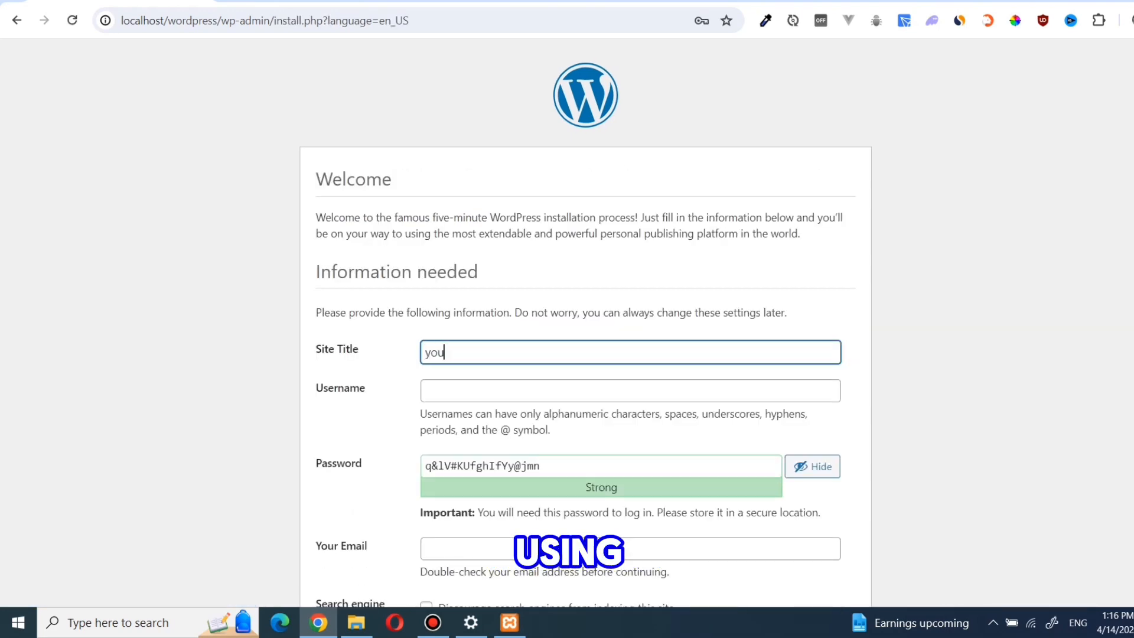
text(tube )
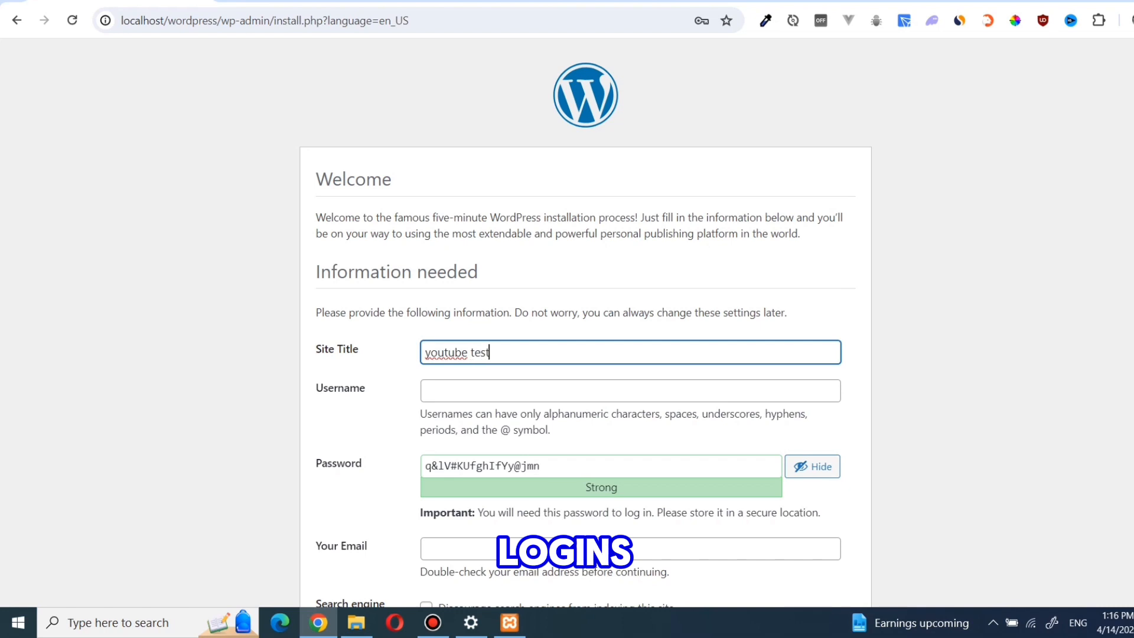
text(test)
key(Tab)
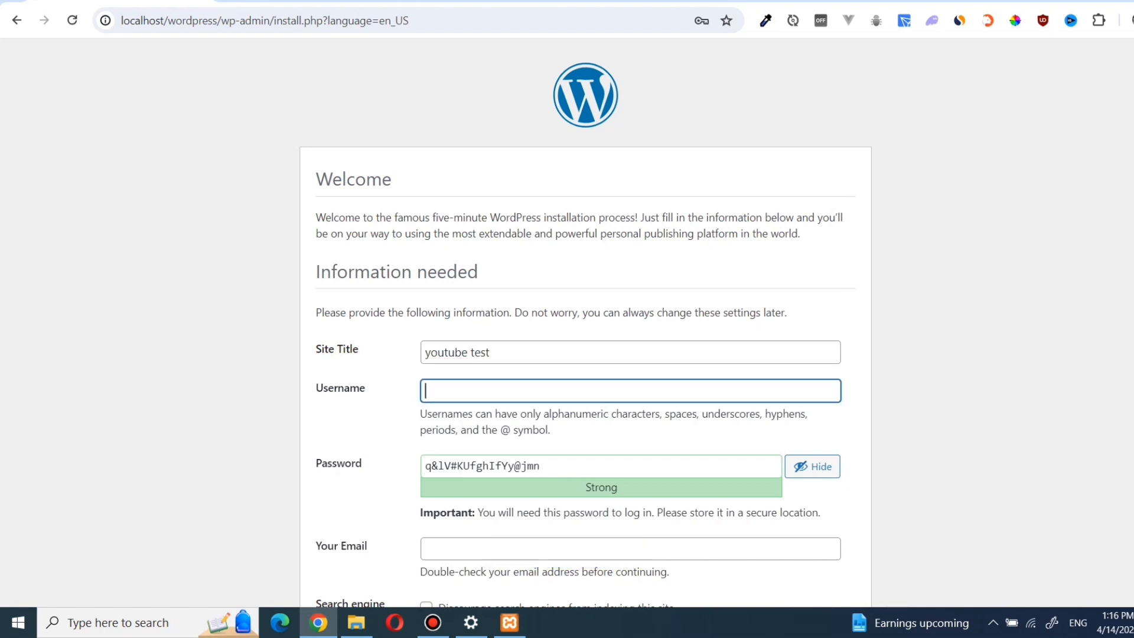
text(QurTu)
key(Tab)
scroll(585, 319, down, 2)
key(Tab)
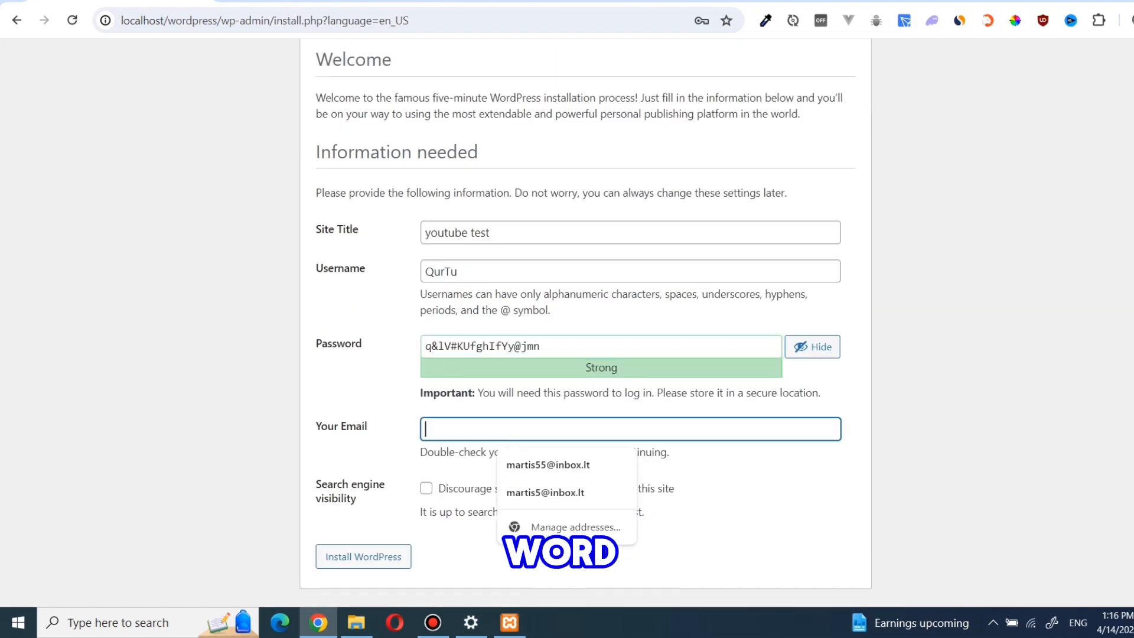
Step: Replace the weak admin password with Chrome's suggested strong password and install WordPress
key(shift+Tab)
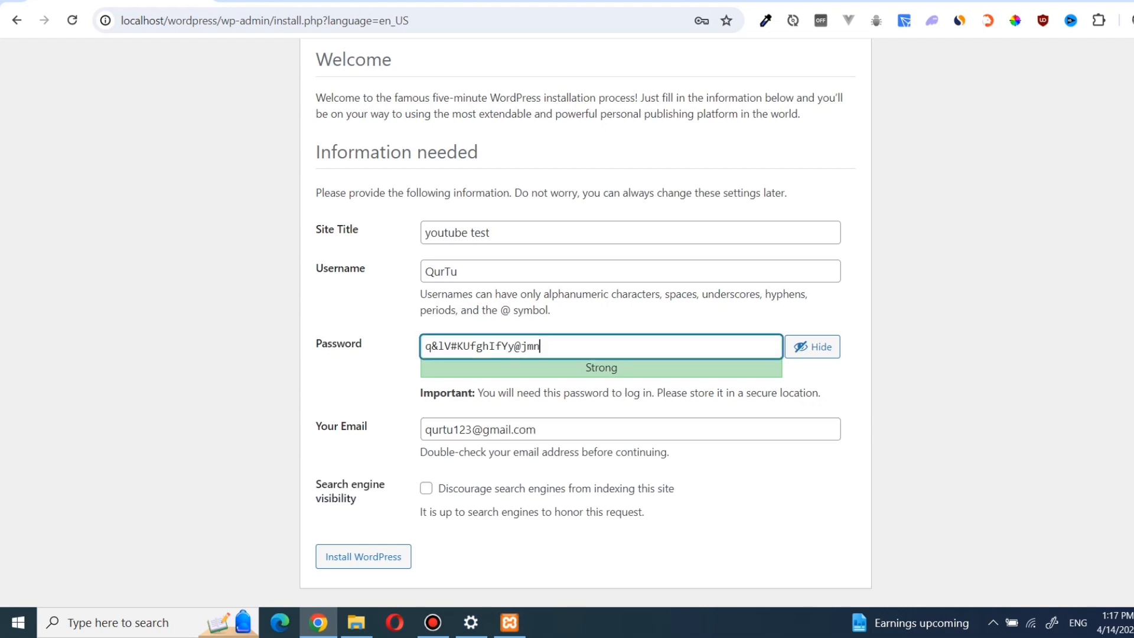
text(123456)
scroll(585, 319, down, 1)
double_click(444, 316)
click(812, 316)
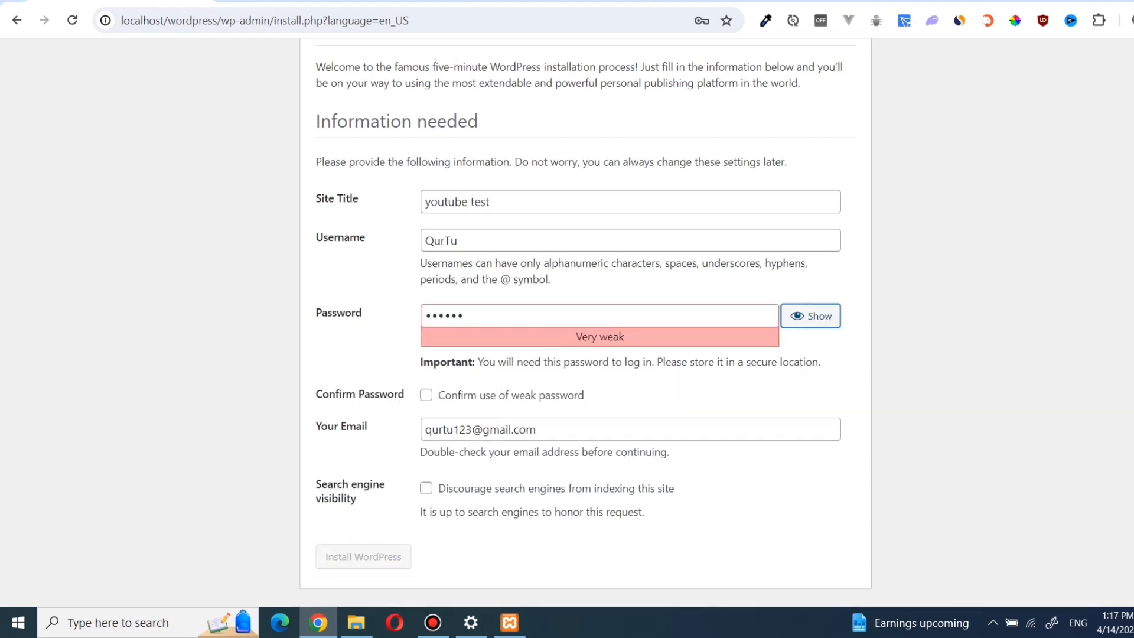
click(812, 316)
double_click(444, 316)
key(BackSpace)
click(591, 383)
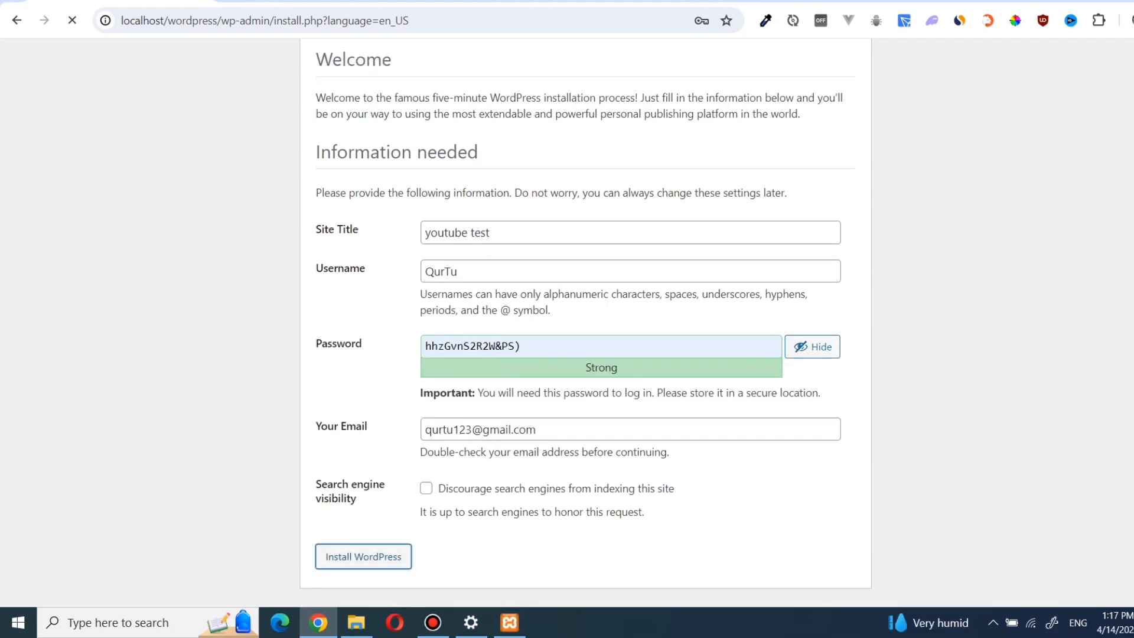
click(599, 254)
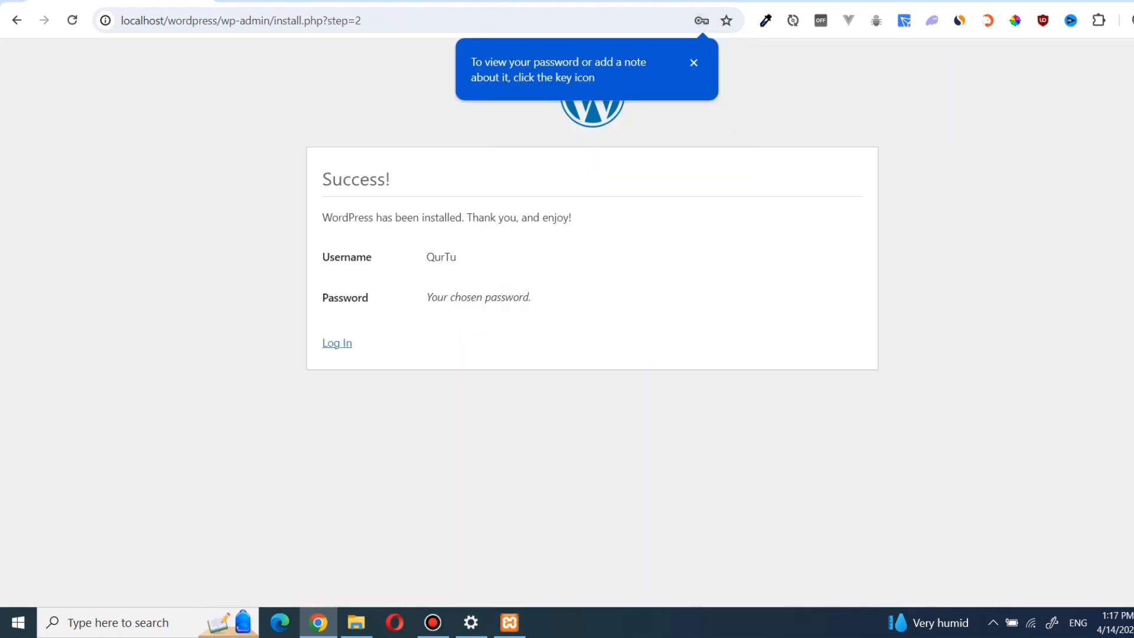
Step: Log in from the success page using the autofilled admin username and saved password
click(337, 342)
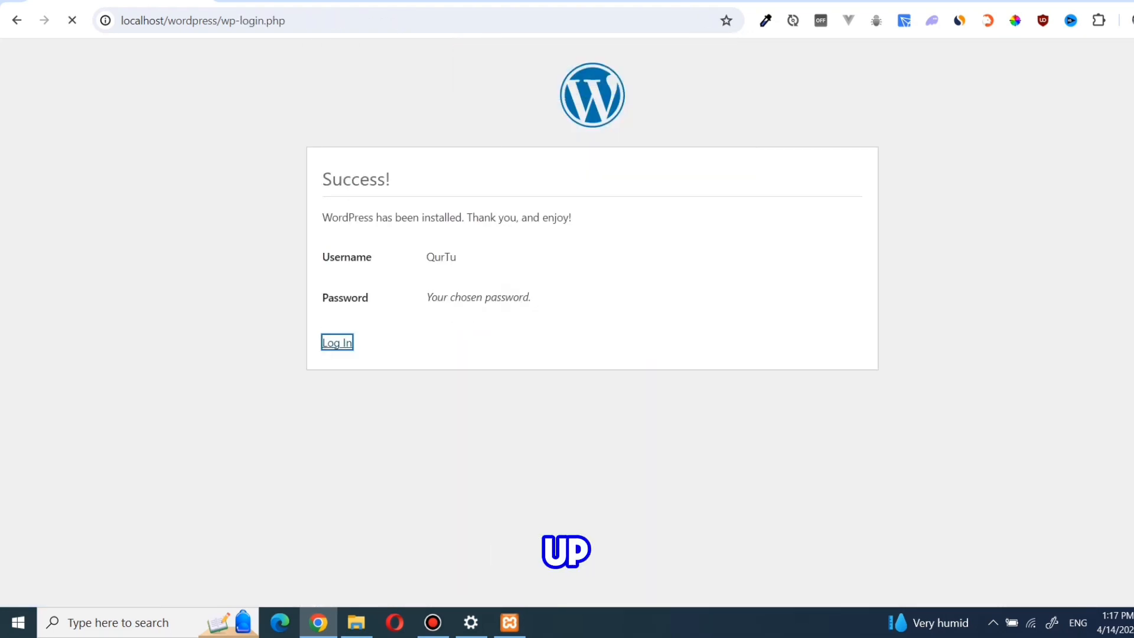
drag(574, 299, 490, 298)
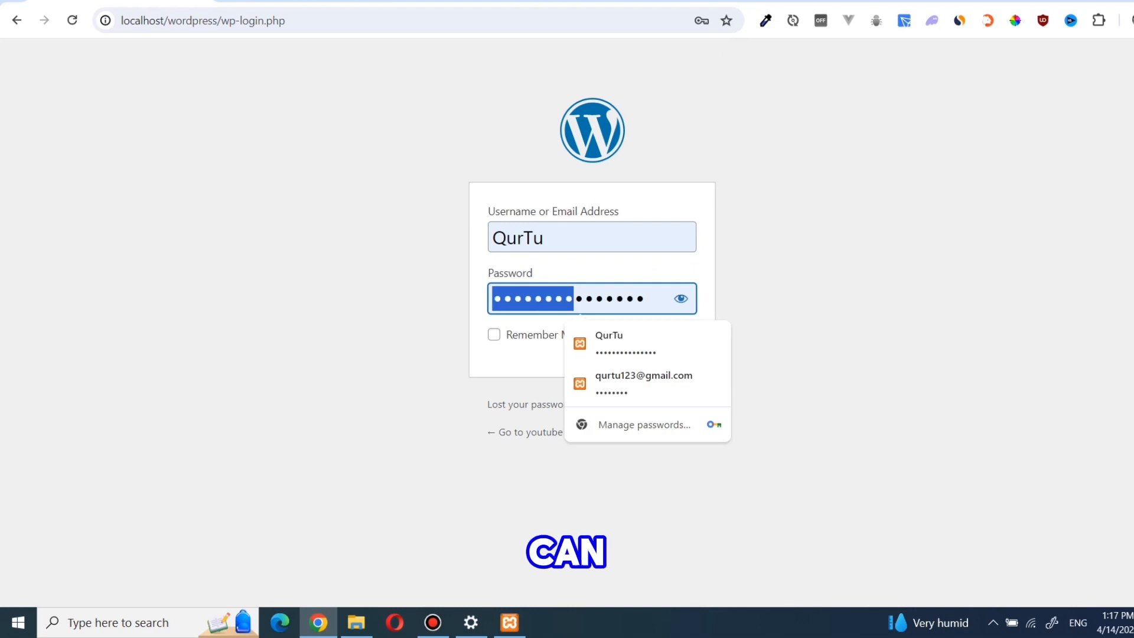
click(768, 331)
click(673, 339)
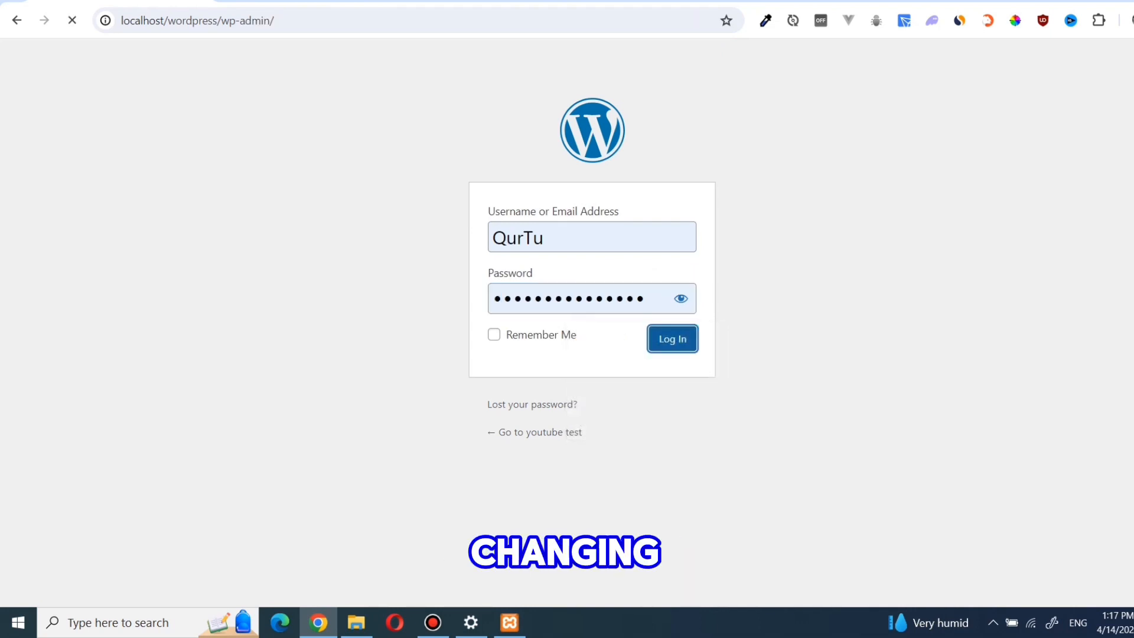
Step: Remove wp-admin/ from the address to load localhost/wordpress and scroll through the homepage
scroll(636, 335, down, 9)
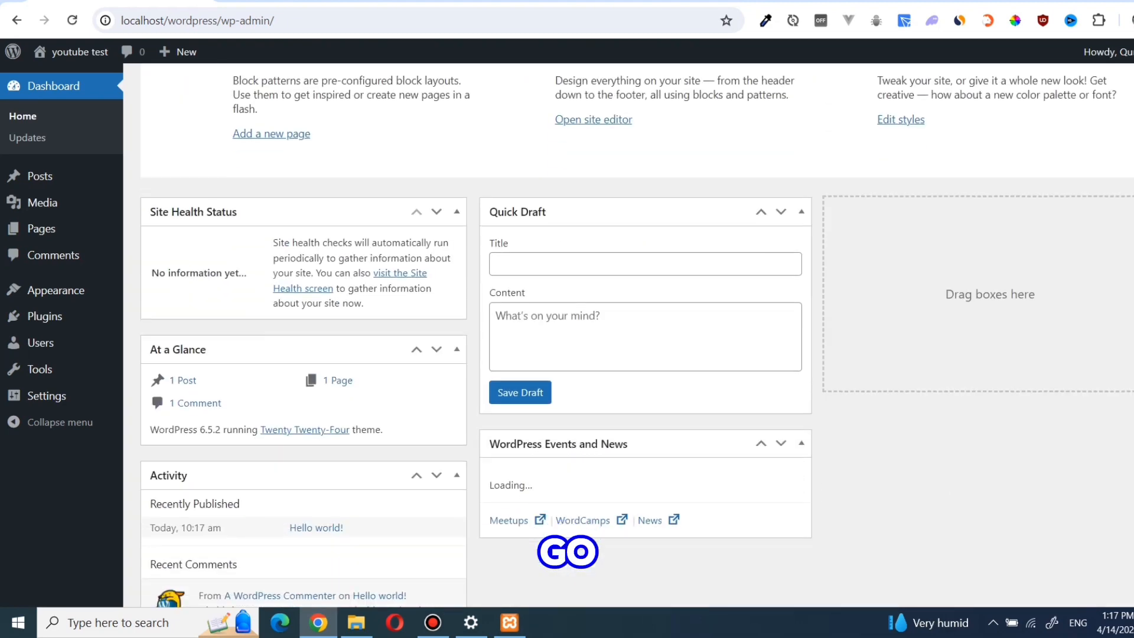
scroll(637, 330, up, 2)
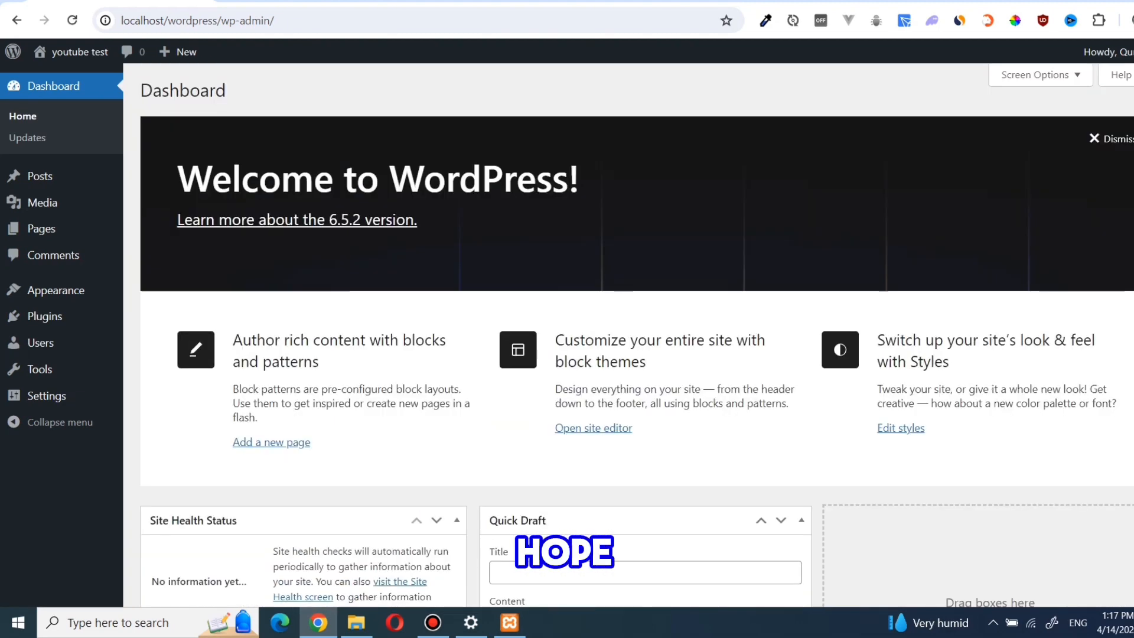
drag(277, 20, 222, 20)
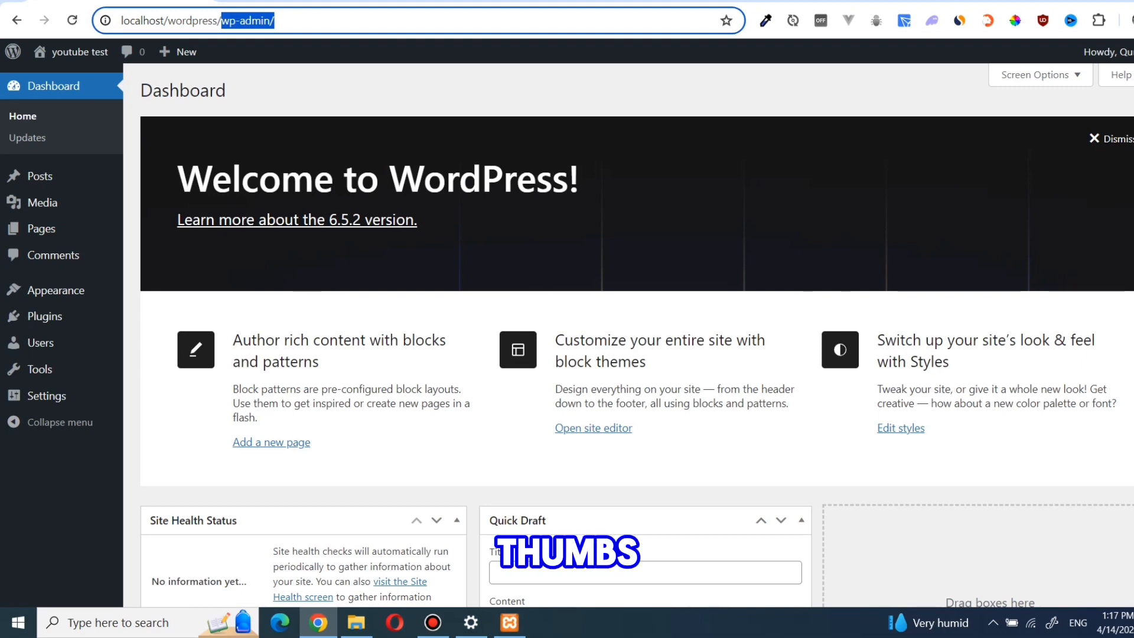
key(BackSpace)
key(Return)
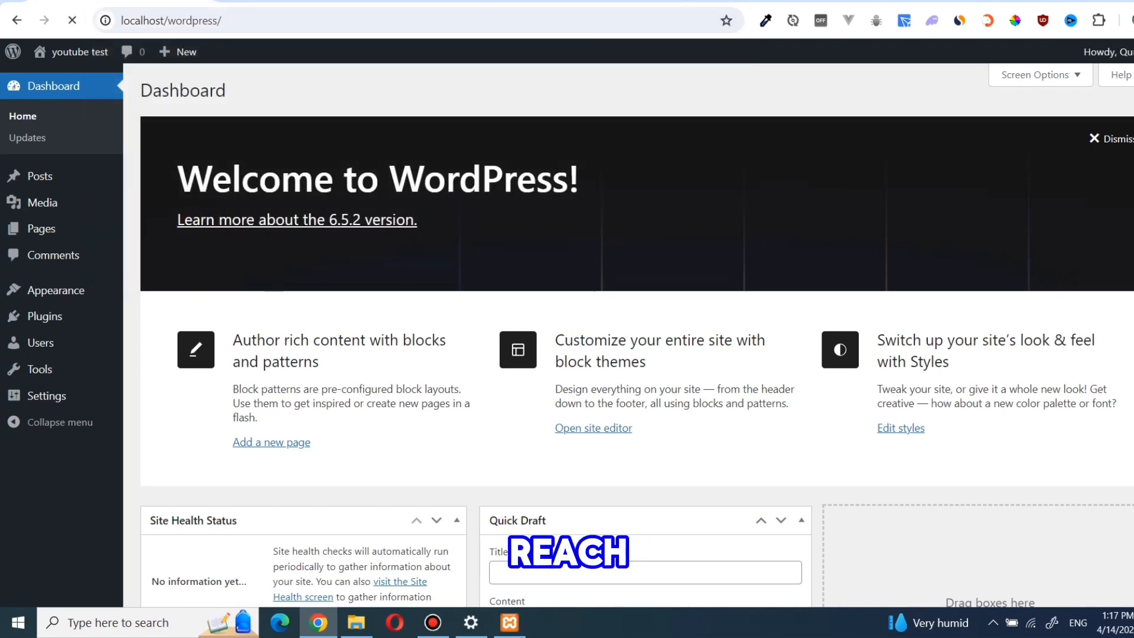
scroll(586, 335, down, 15)
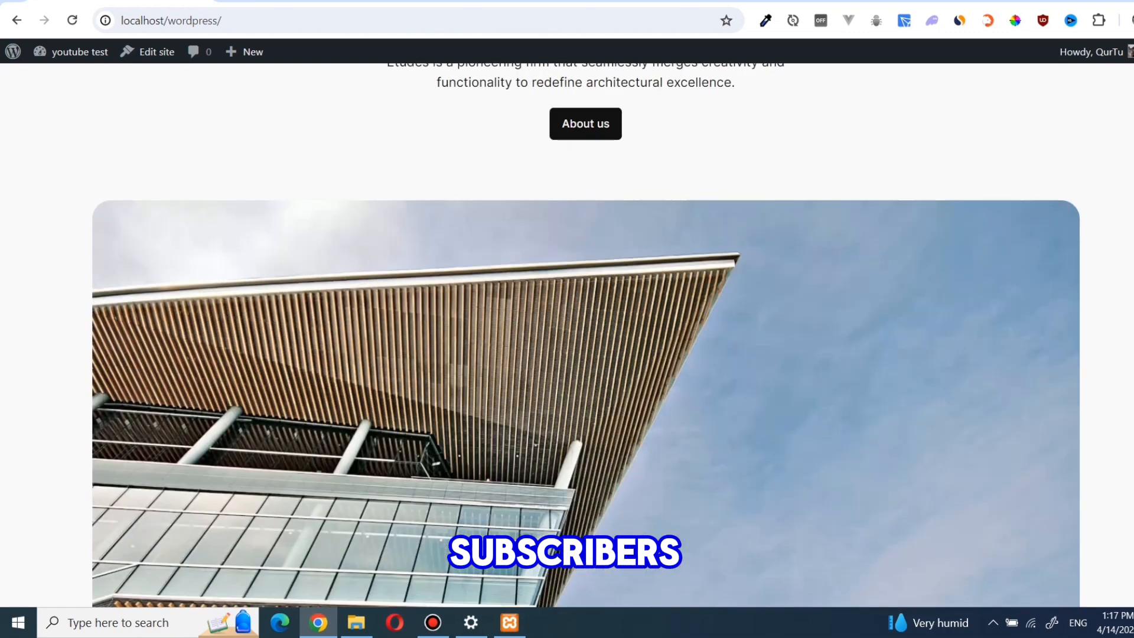
scroll(586, 334, down, 10)
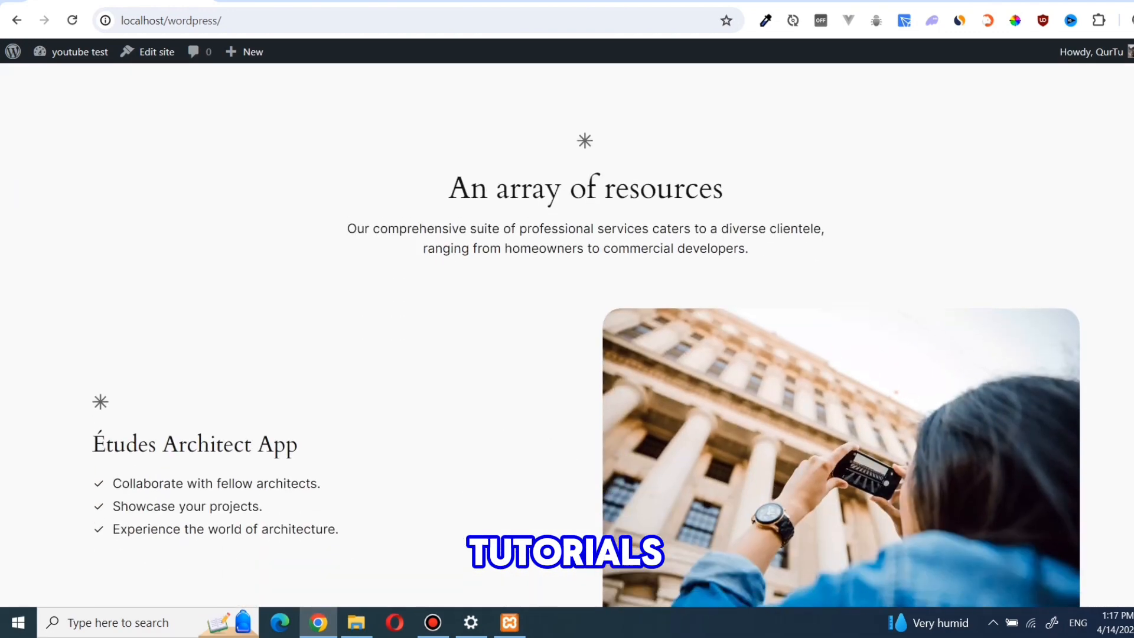